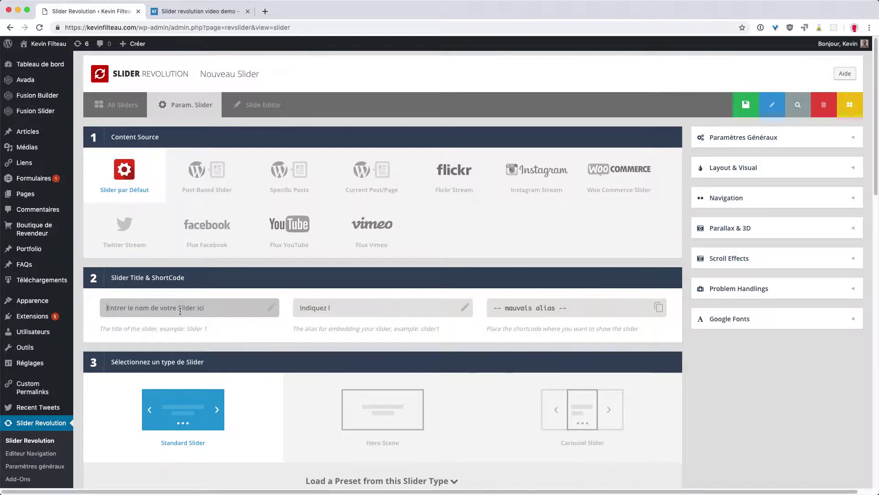
Title the new slider test-video and set its alias to test-video
type("test-video")
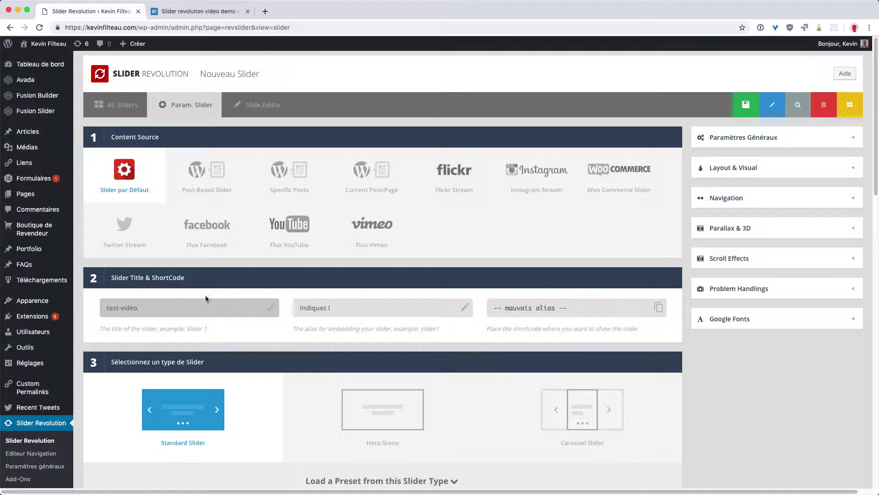
left_click(406, 306)
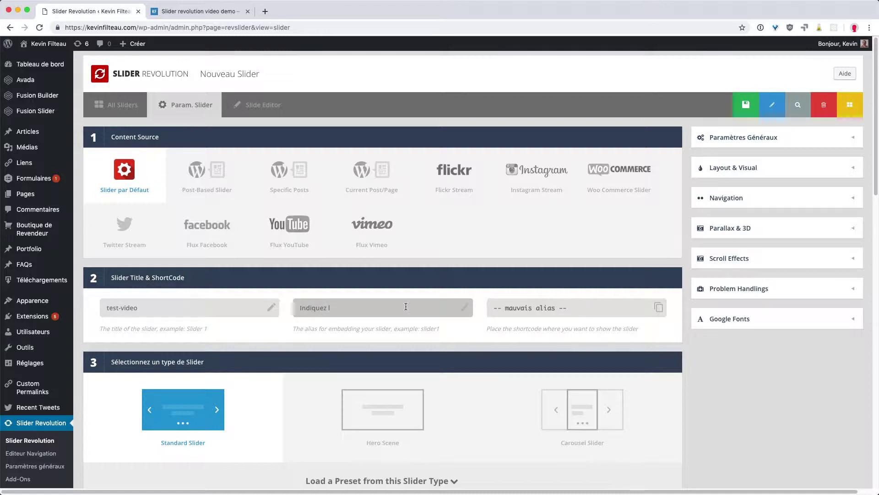
type("test-vi")
type("d")
key("BackSpace")
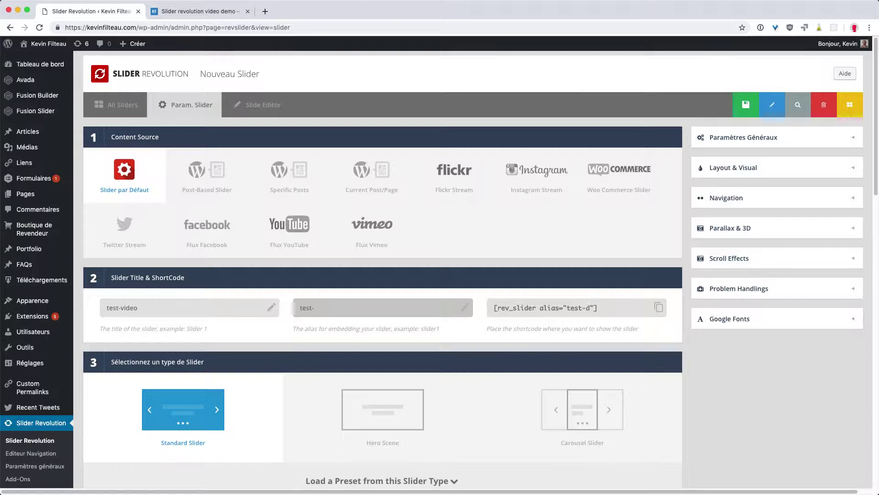
type("video")
left_click(622, 302)
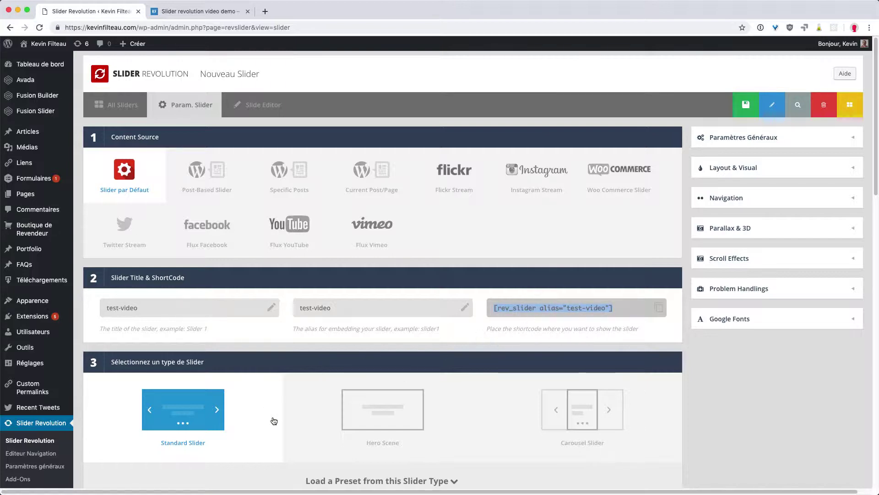
Set the slide layout to Pleine Largeur and save the slider to reach its slide editor
scroll(273, 420, "down", 3)
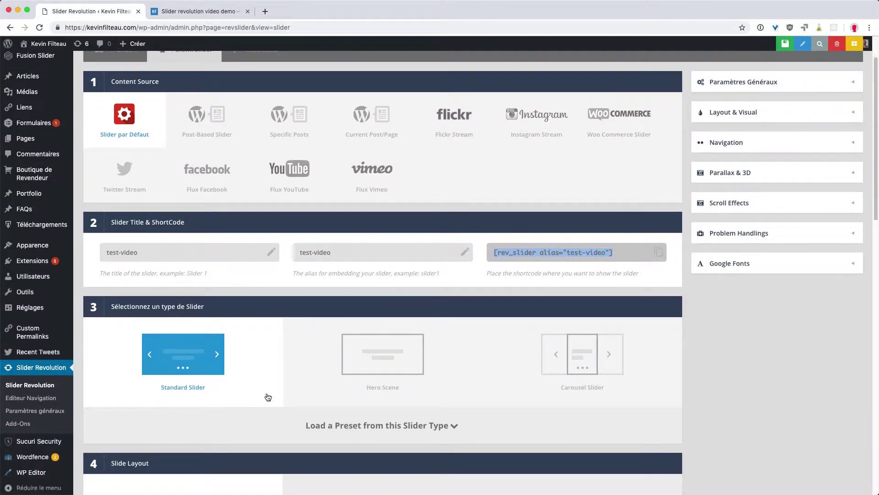
scroll(268, 397, "down", 5)
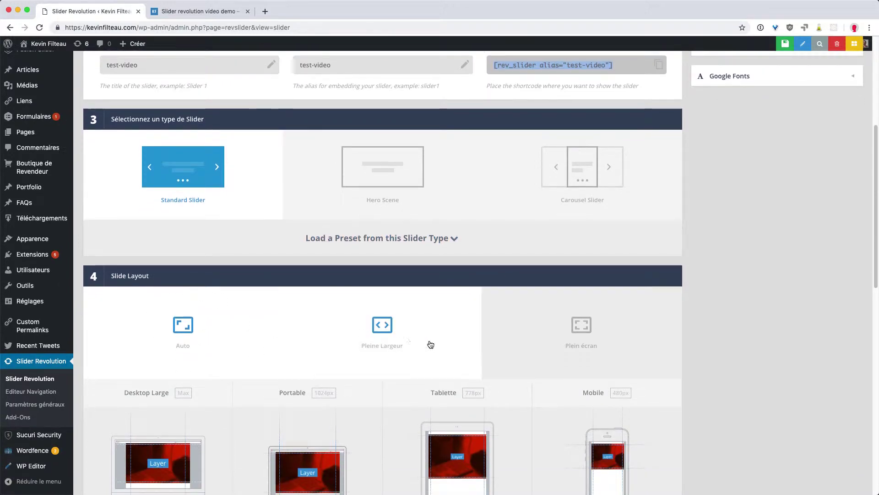
left_click(381, 332)
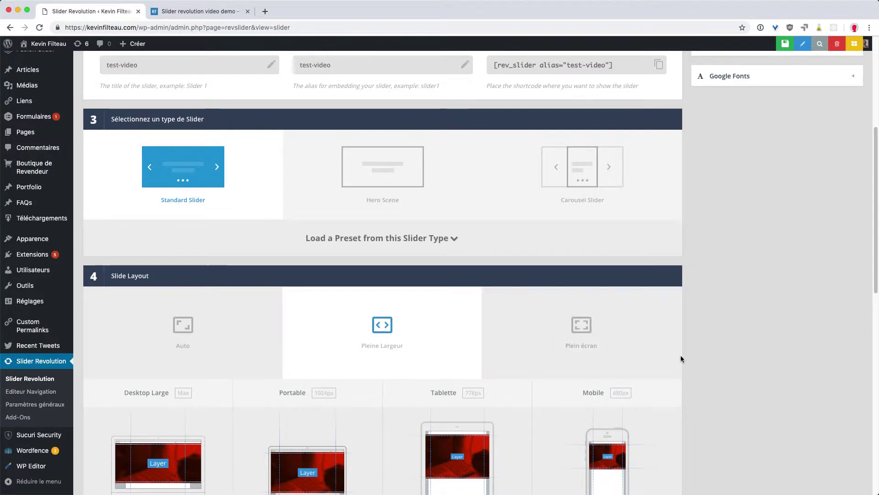
scroll(709, 315, "down", 2)
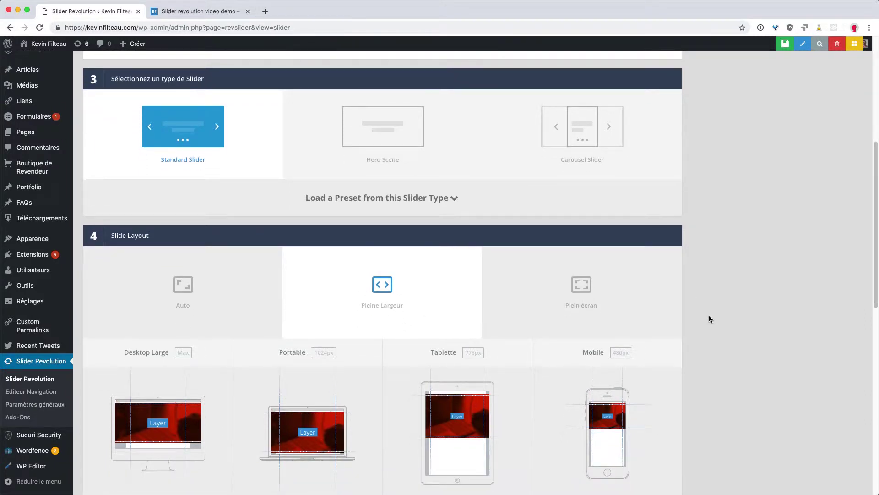
scroll(709, 315, "down", 4)
scroll(709, 315, "up", 10)
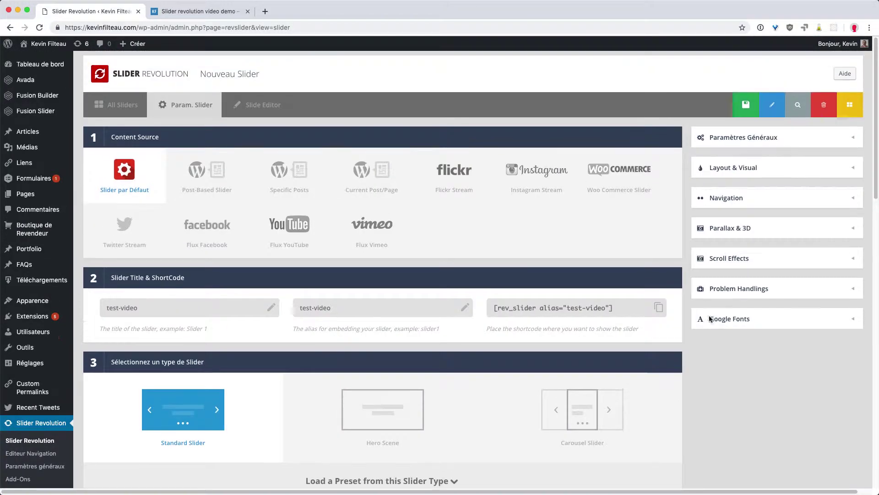
left_click(718, 110)
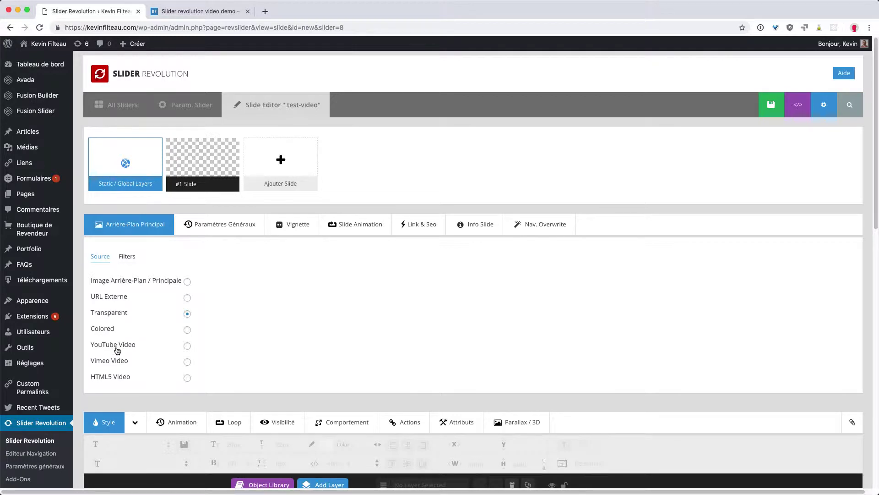
Set the first slide's background source to HTML5 Video and assign the partie-1 MP4 file as its MPEG video
left_click(187, 378)
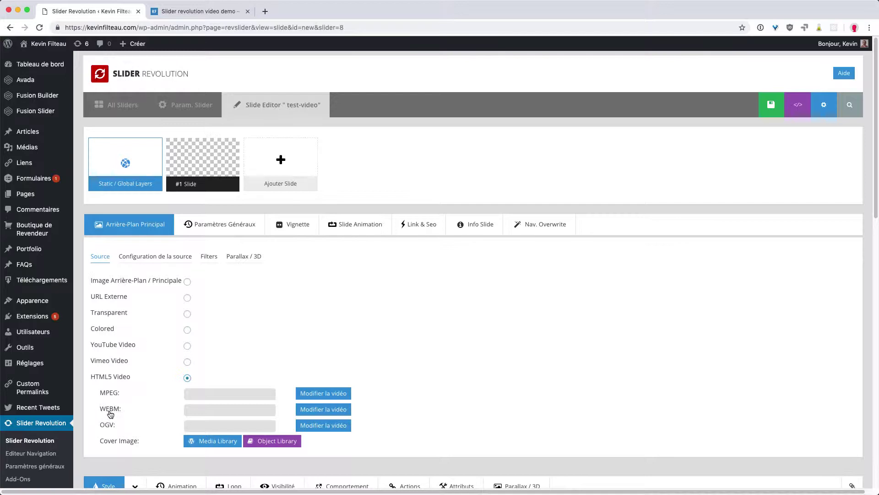
left_click(310, 392)
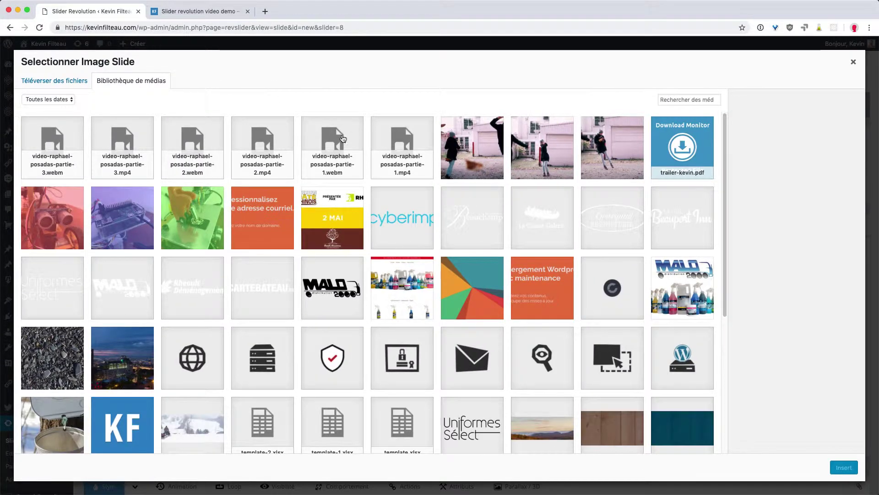
left_click(404, 142)
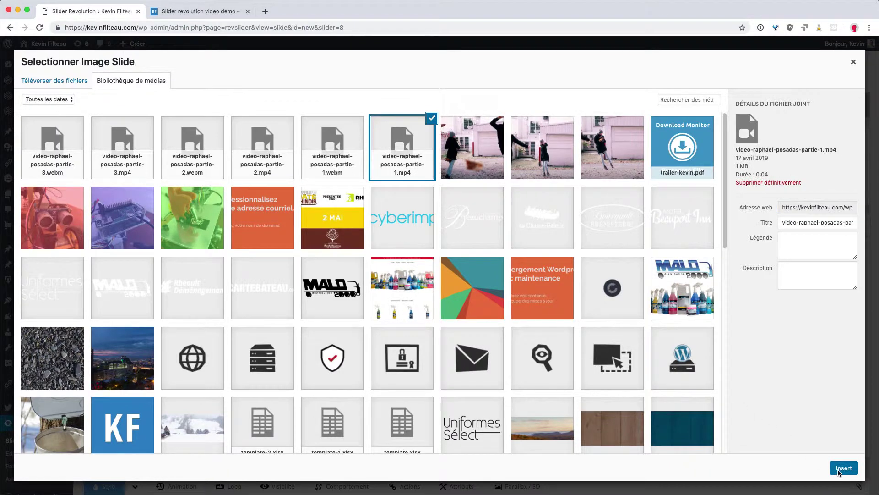
left_click(844, 467)
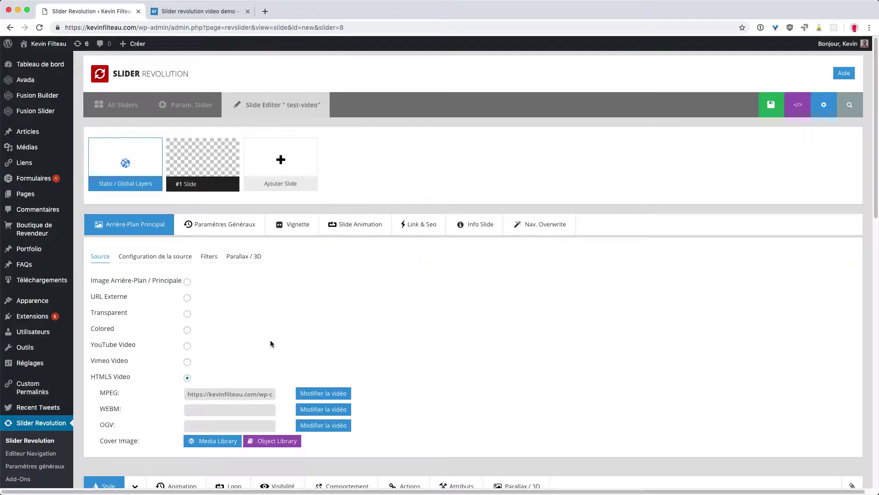
Assign the partie-1 WEBM file to the first slide's background and use the partie-1 JPG from the media library as cover image
left_click(331, 412)
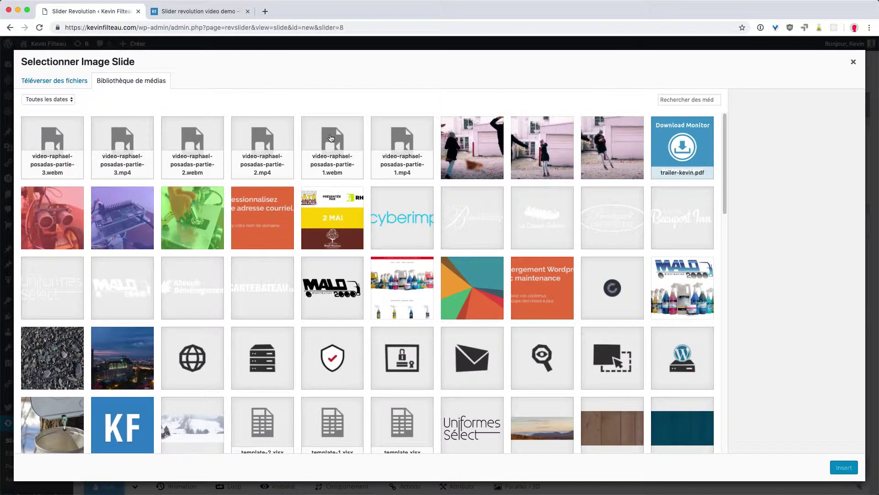
left_click(332, 138)
left_click(845, 468)
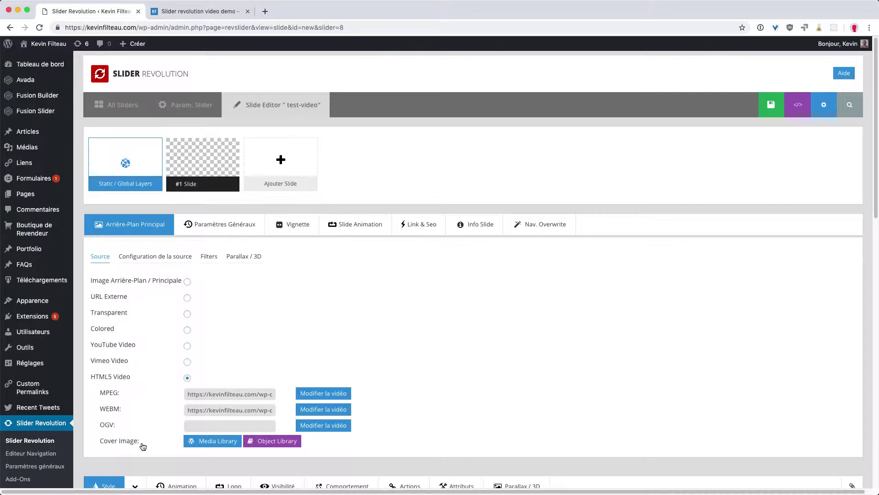
left_click(205, 443)
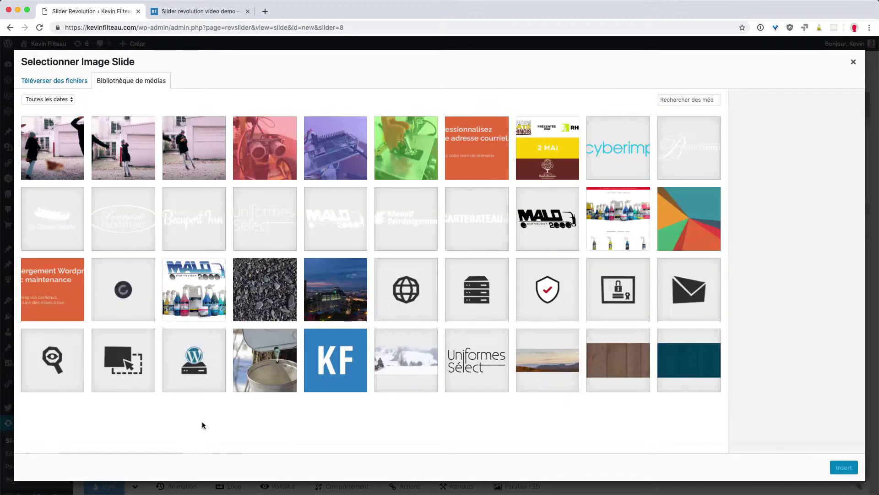
left_click(197, 167)
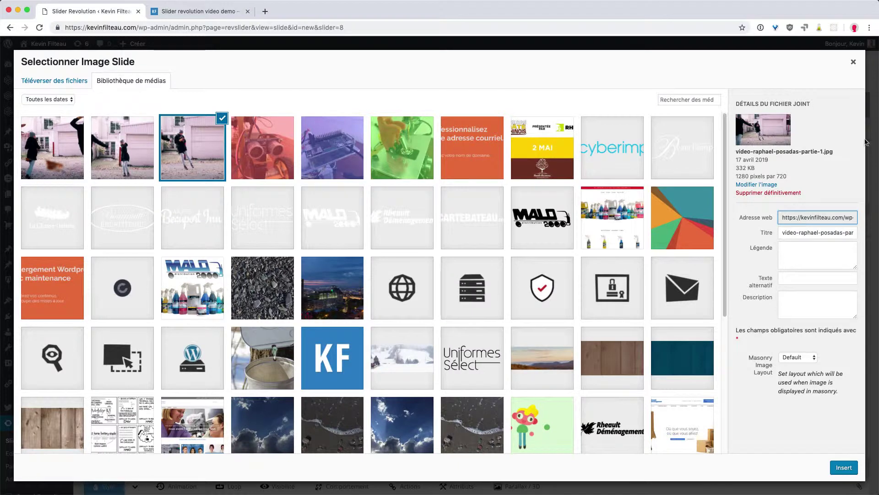
left_click(841, 468)
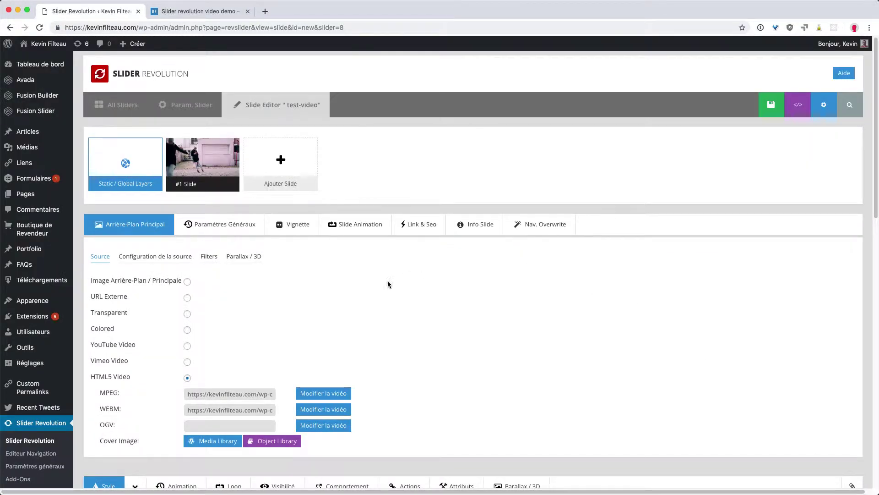
Choose the 16:9 aspect ratio in the background video's source configuration and save the slide
left_click(215, 230)
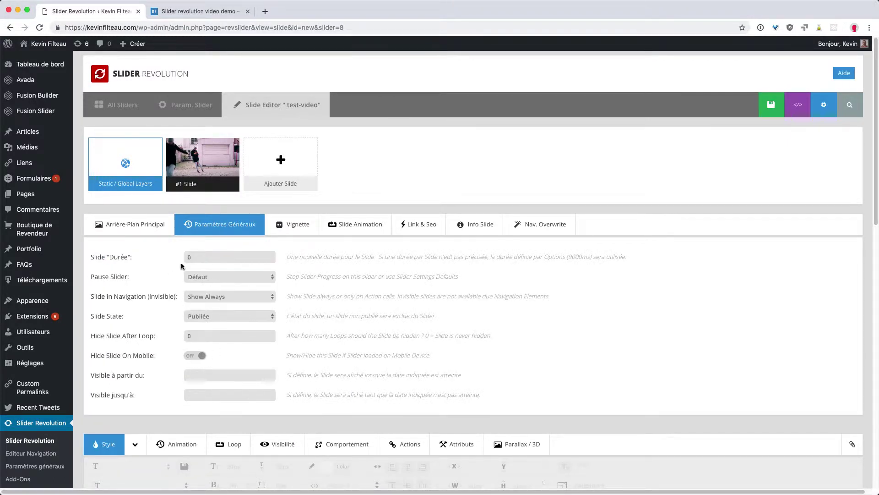
left_click(132, 229)
scroll(172, 358, "down", 5)
scroll(169, 381, "up", 2)
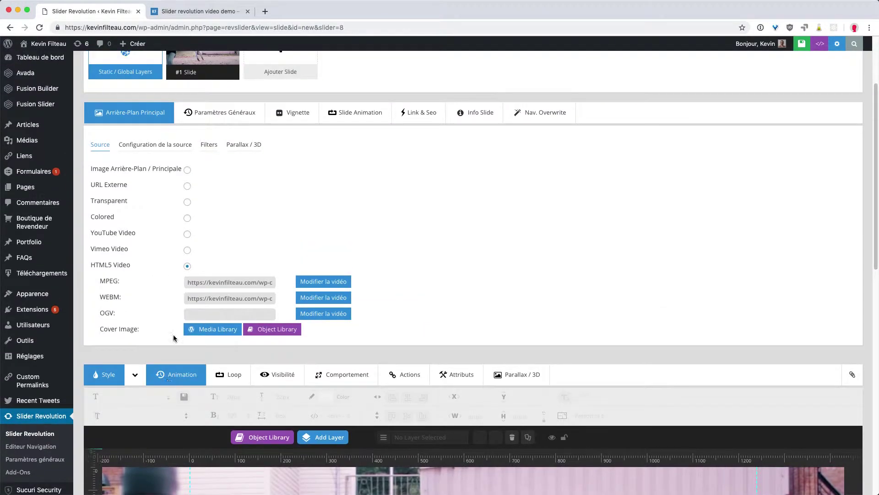
left_click(147, 145)
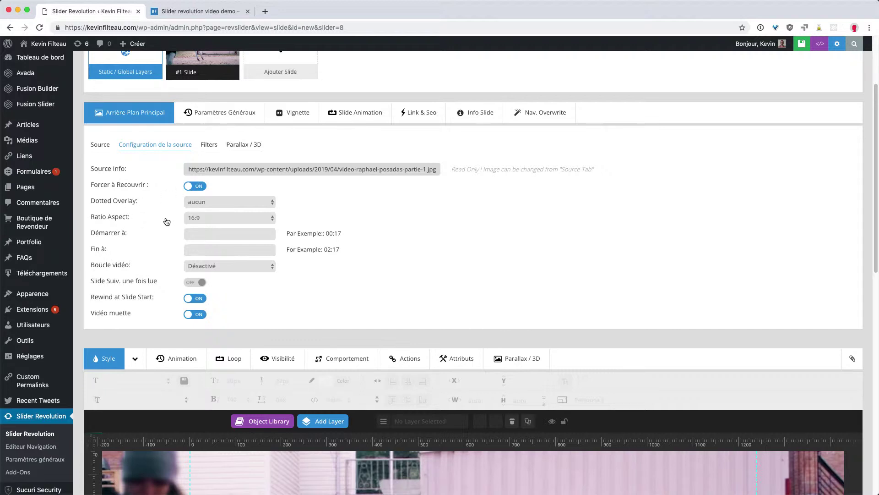
left_click(186, 220)
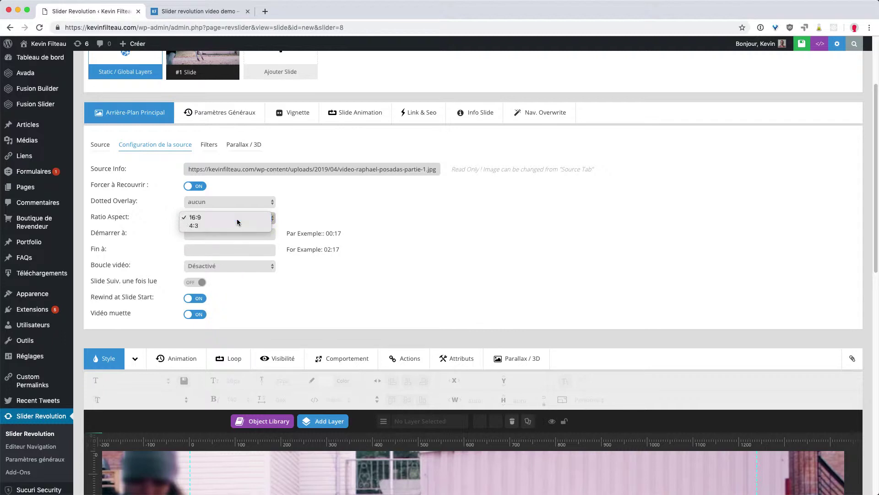
left_click(237, 218)
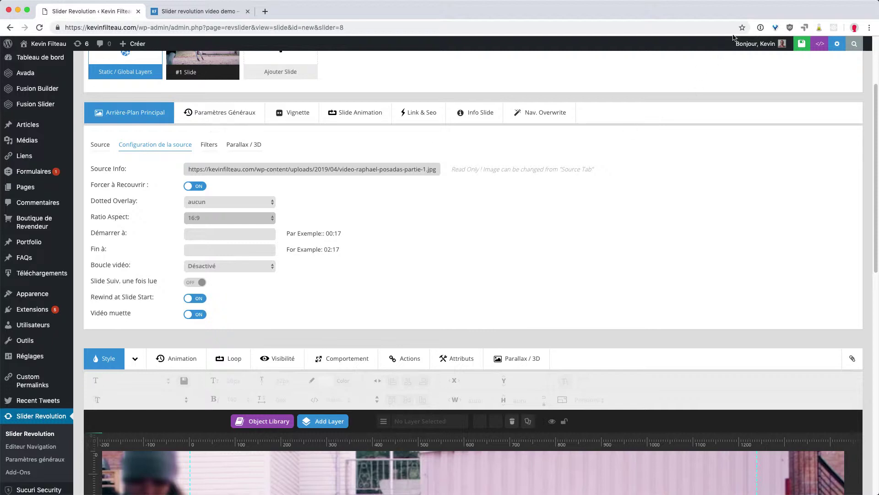
left_click(777, 46)
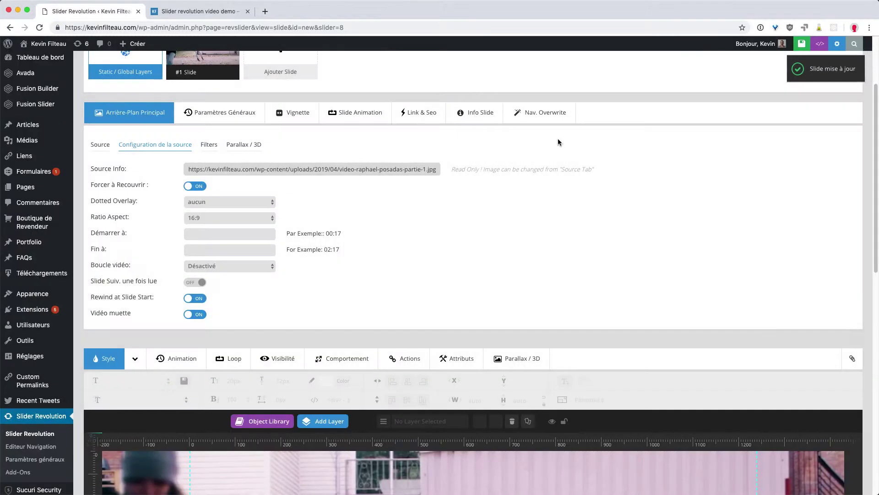
Reload the slider-revolution-video-demo page and examine how the full-width video slider displays
left_click(201, 11)
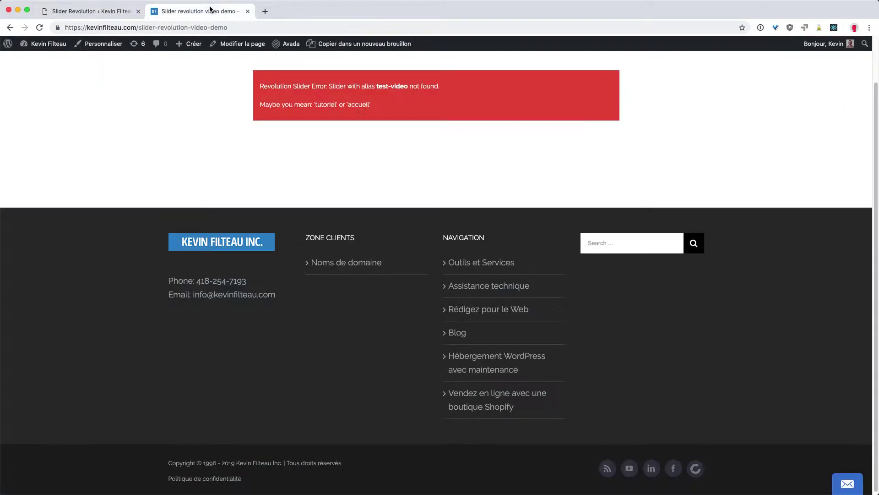
left_click(40, 27)
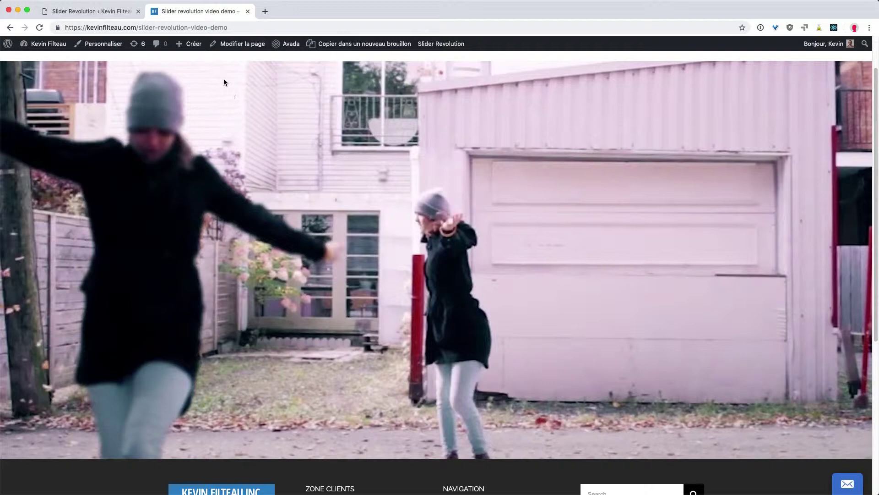
scroll(244, 171, "up", 1)
scroll(245, 171, "up", 2)
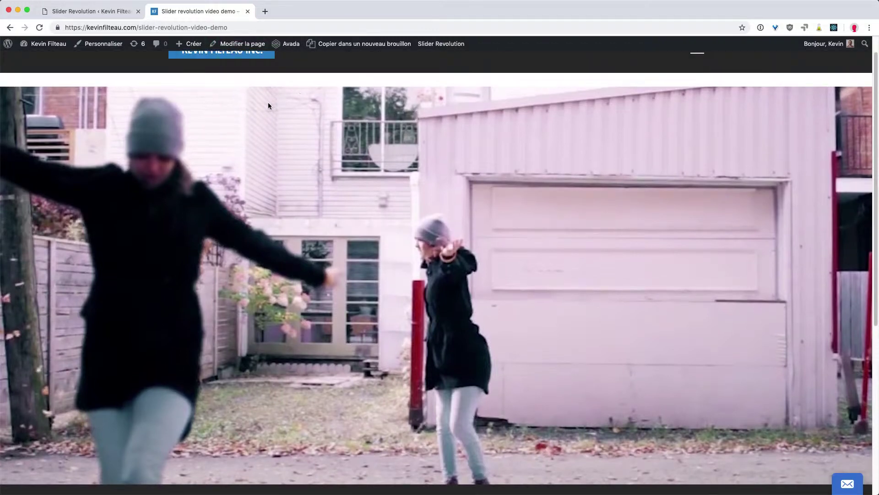
scroll(274, 195, "down", 5)
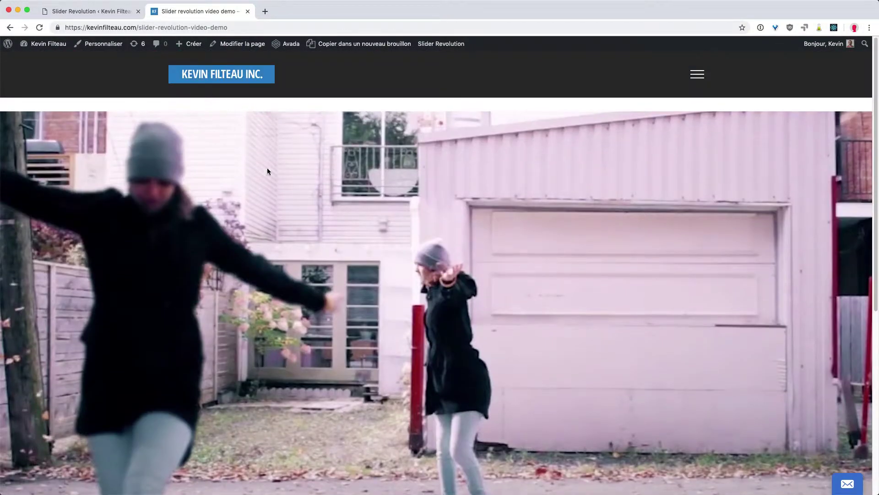
scroll(201, 239, "down", 5)
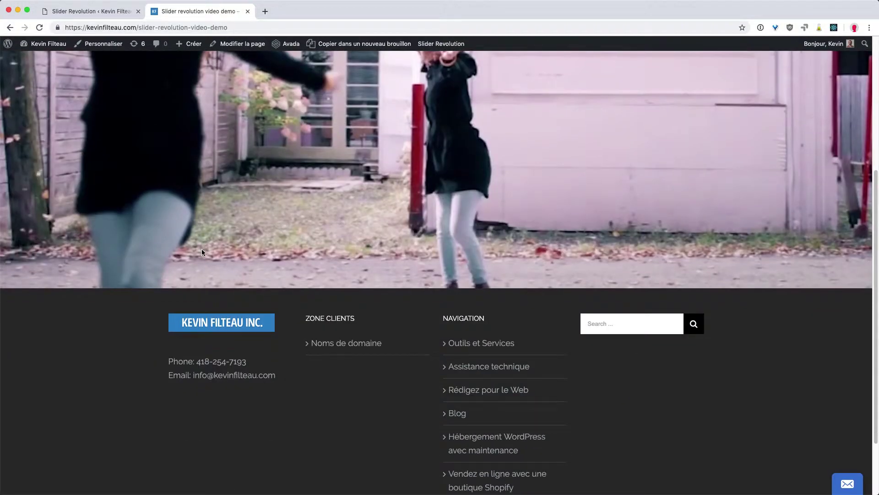
scroll(206, 247, "up", 5)
scroll(206, 248, "down", 2)
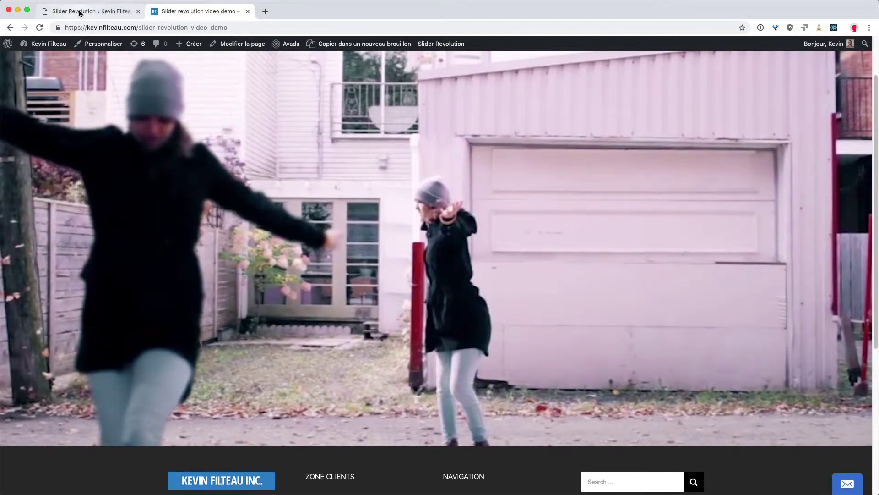
Return to the slide editor, add a second slide to test-video and set its background source to HTML5 Video
left_click(80, 14)
scroll(65, 92, "up", 3)
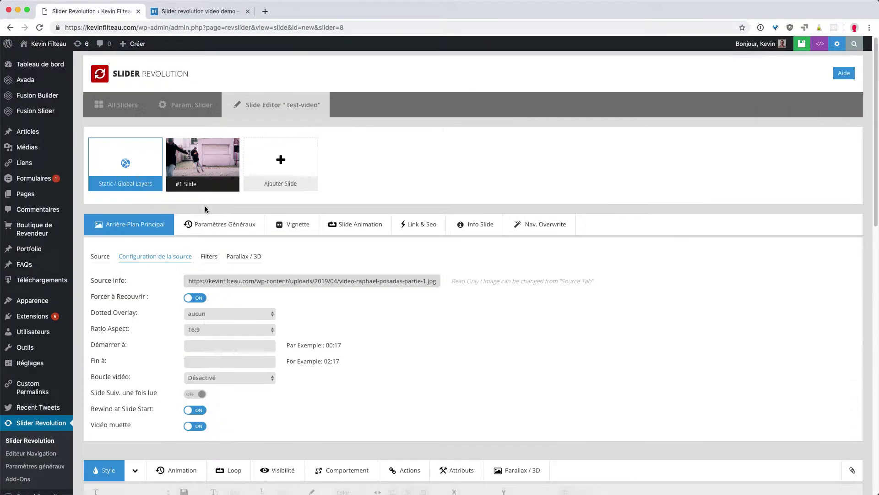
mouse_move(286, 160)
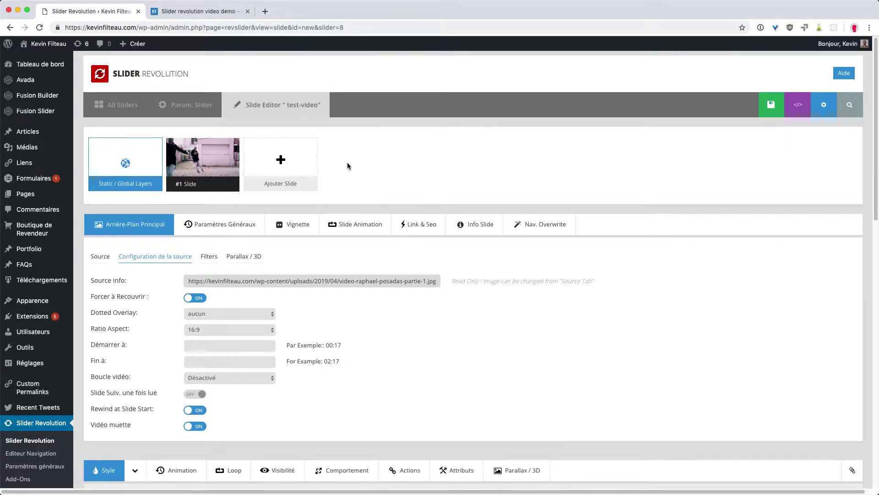
left_click(279, 183)
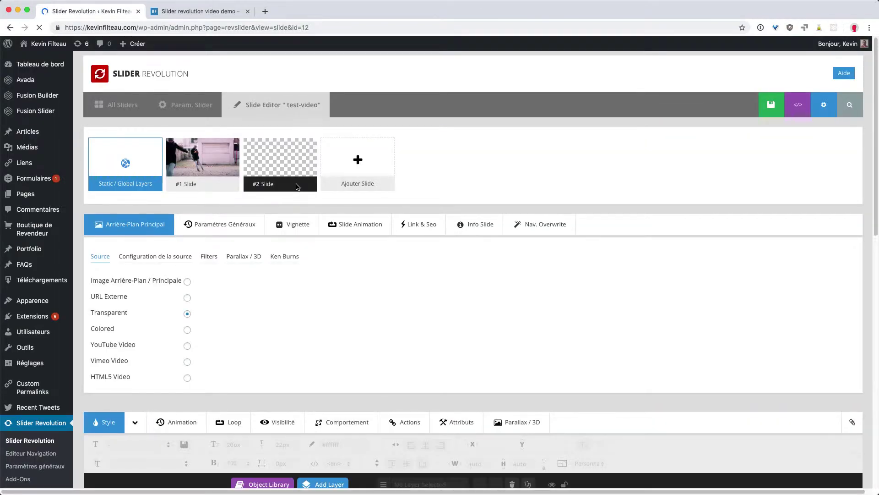
left_click(187, 378)
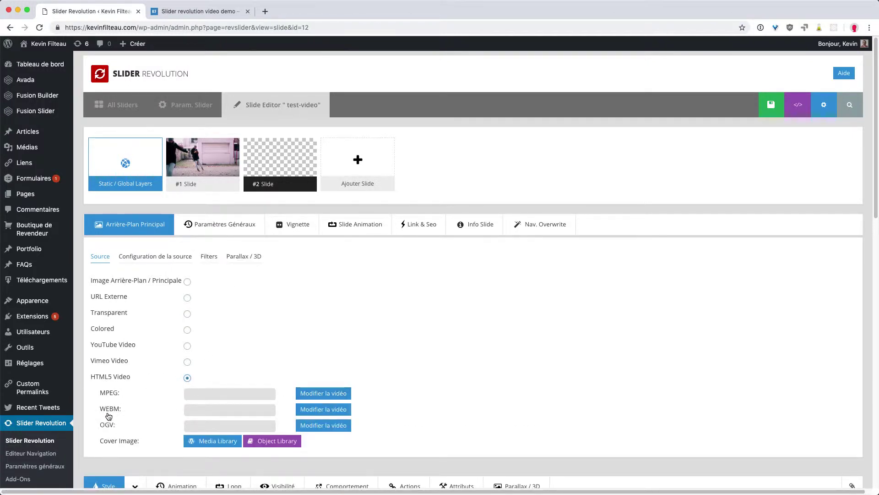
Assign the partie-2 MP4 and WEBM files from the media library to the second slide's HTML5 video background
left_click(328, 393)
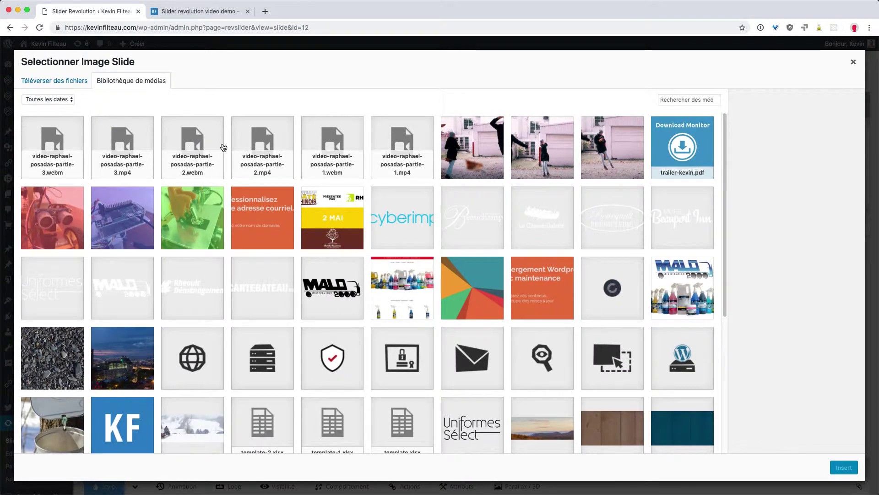
left_click(255, 145)
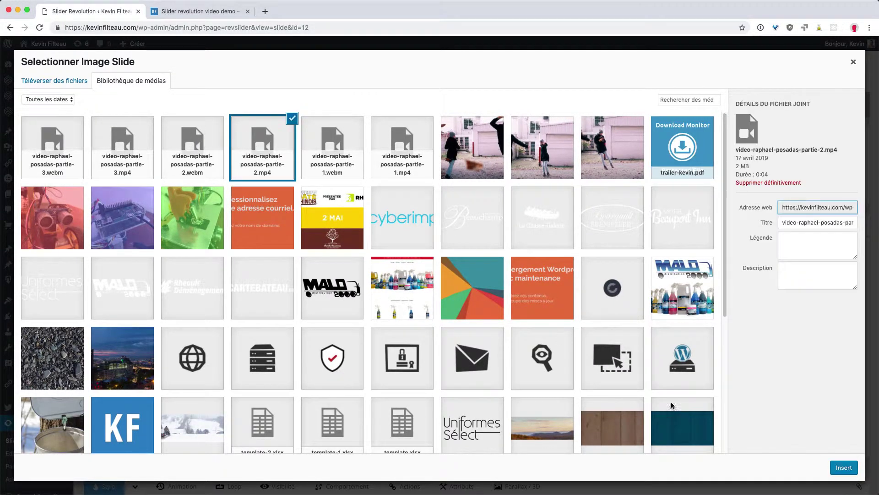
left_click(843, 468)
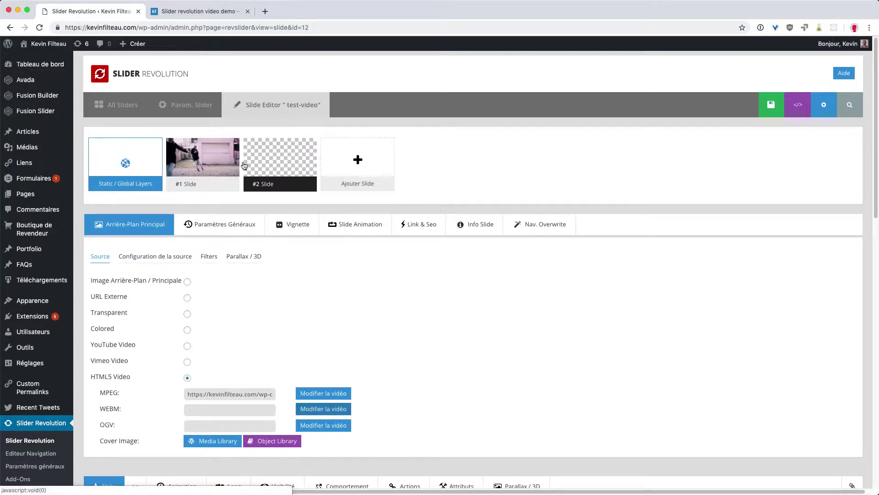
left_click(319, 408)
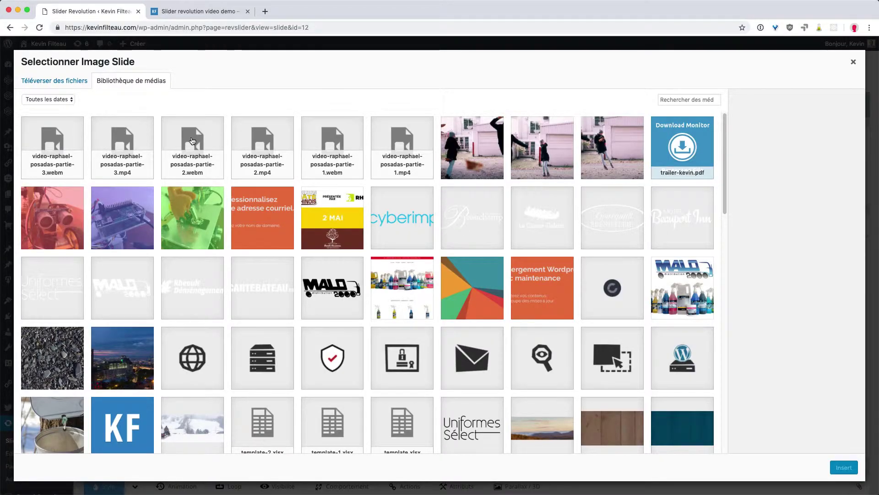
left_click(193, 141)
left_click(843, 467)
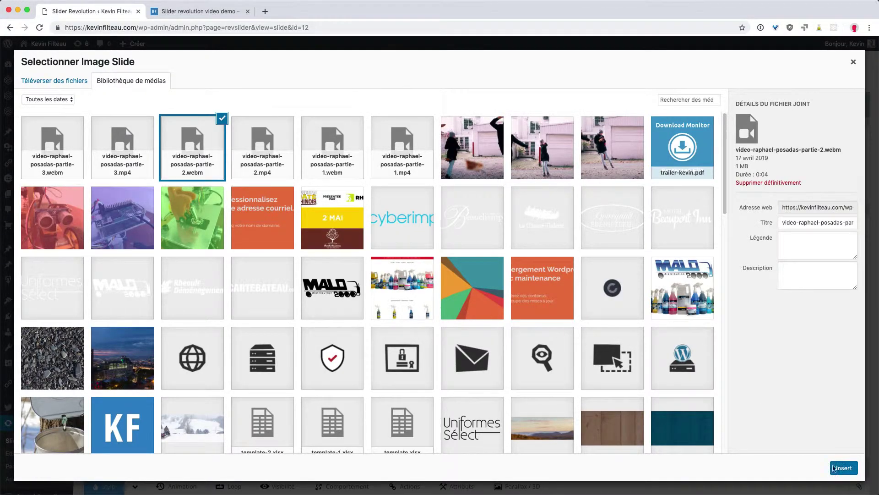
Use the partie-2 JPG as the second slide's cover image, check the background video's source configuration and save the slide
left_click(213, 441)
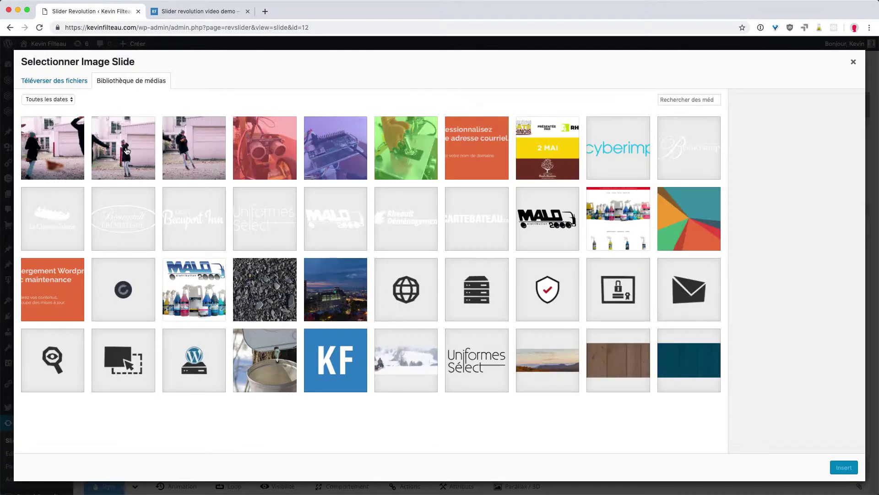
left_click(127, 149)
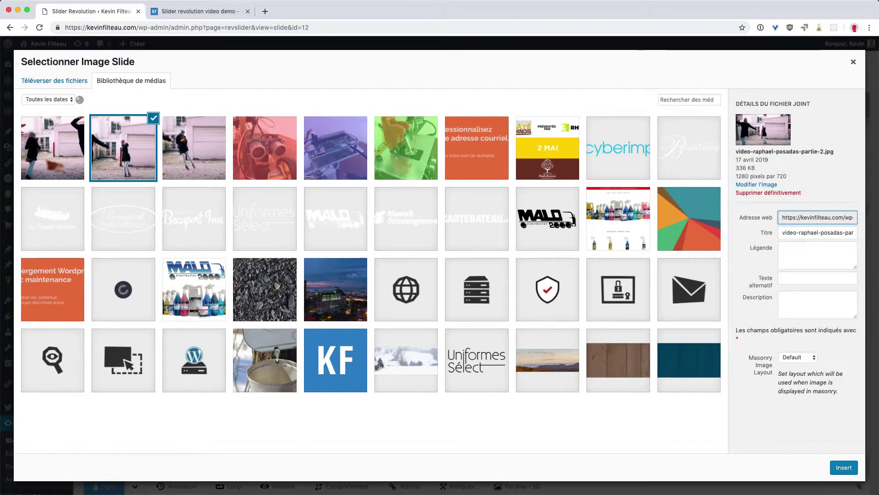
left_click(843, 467)
left_click(156, 257)
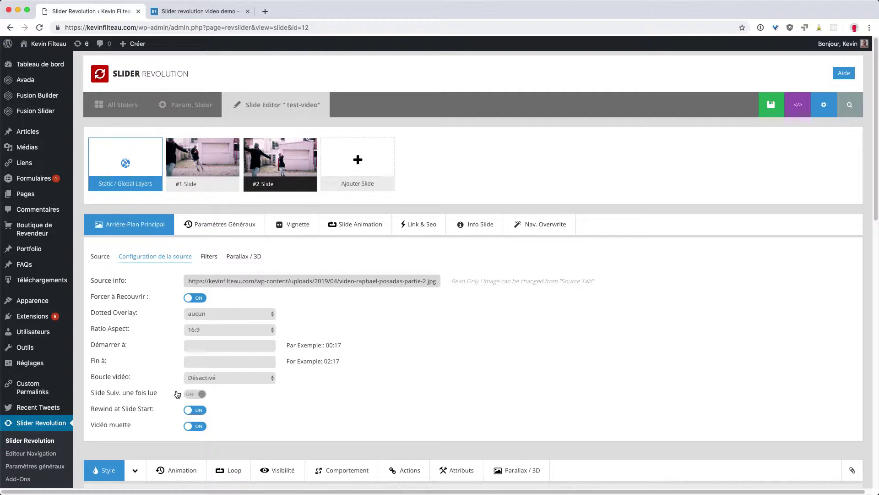
left_click(747, 106)
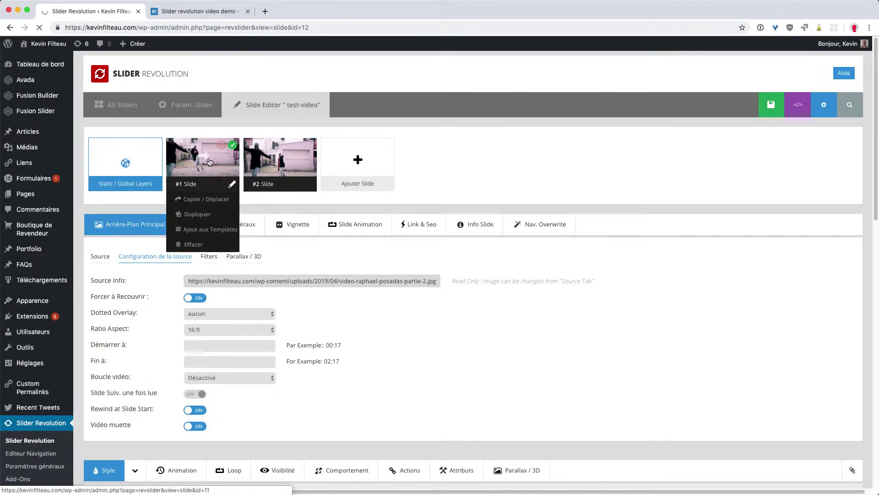
Open the first slide and examine its background and its duration on the layer timeline
left_click(215, 200)
mouse_move(199, 180)
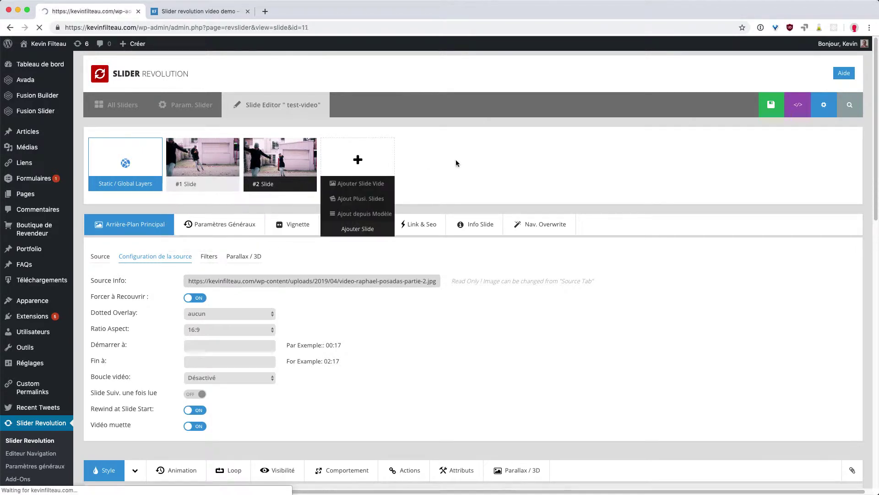
scroll(299, 290, "down", 10)
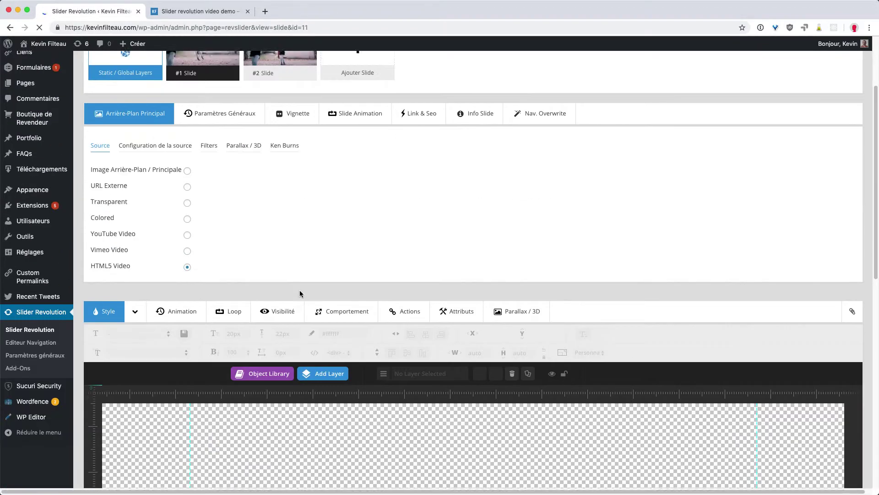
scroll(300, 291, "down", 5)
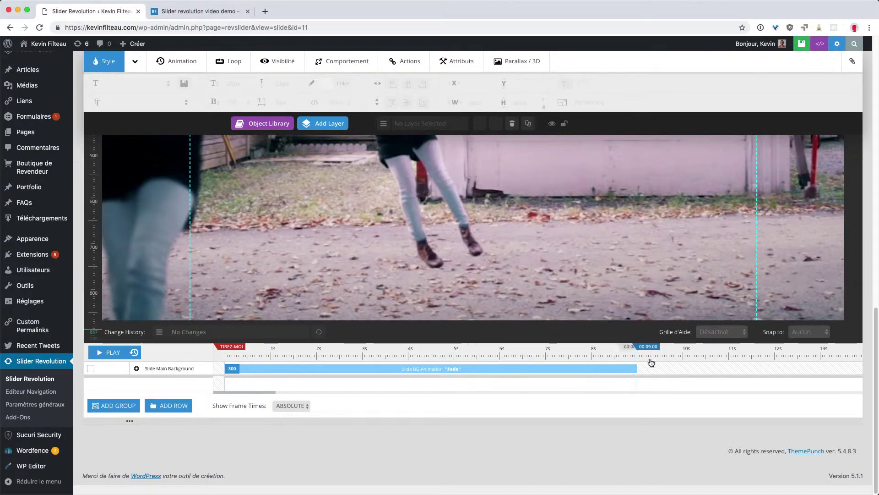
scroll(252, 180, "up", 10)
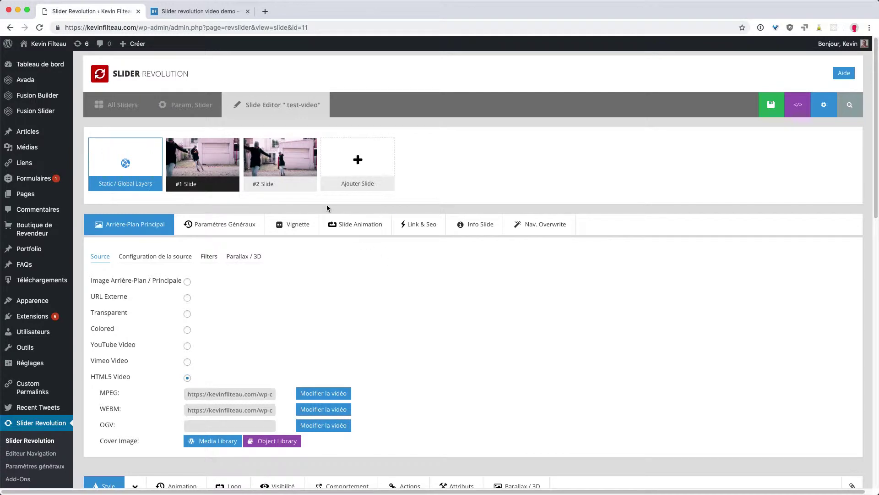
mouse_move(209, 160)
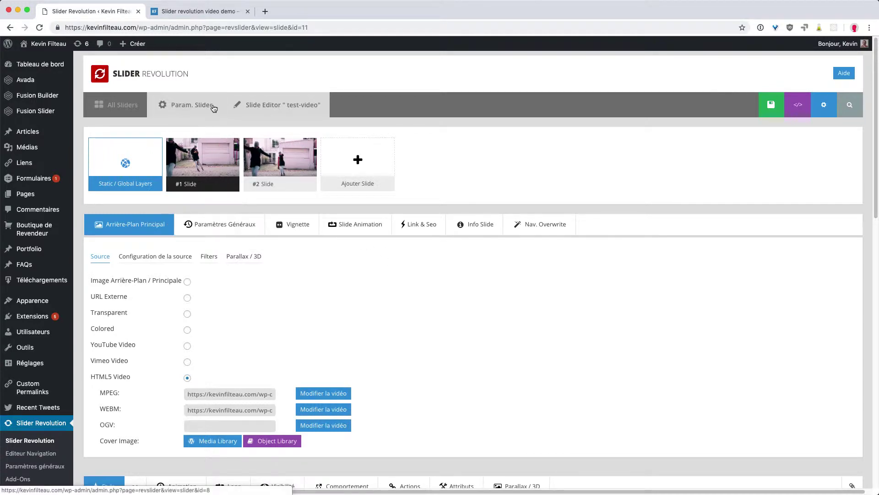
scroll(205, 233, "down", 7)
scroll(387, 402, "down", 3)
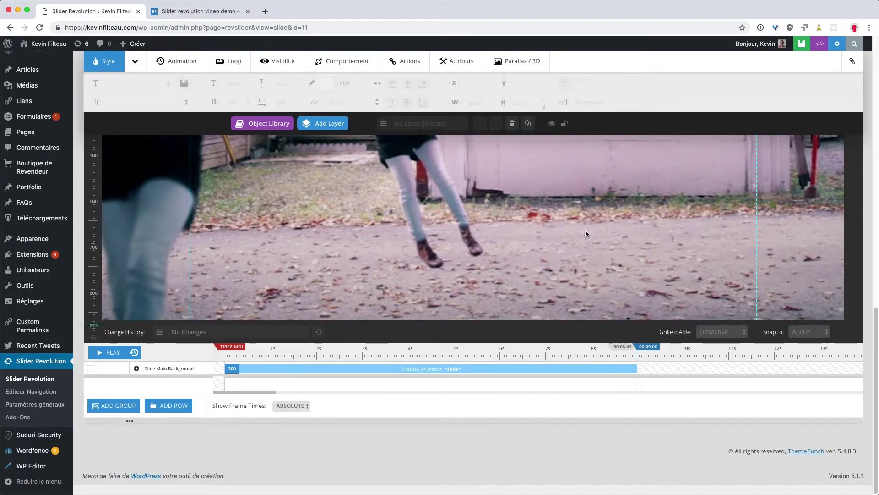
scroll(484, 240, "up", 1)
scroll(483, 237, "up", 10)
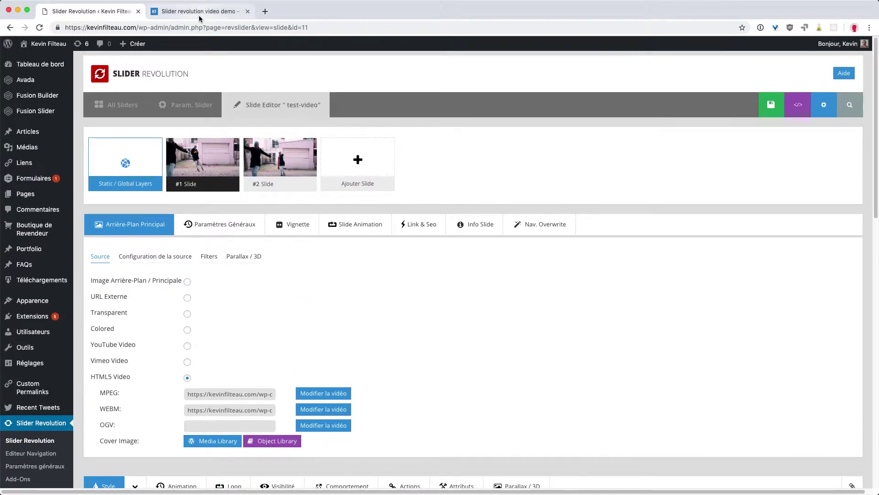
Reload the slider-revolution-video-demo page, examine how the background video slides play and return to the slide editor
left_click(200, 12)
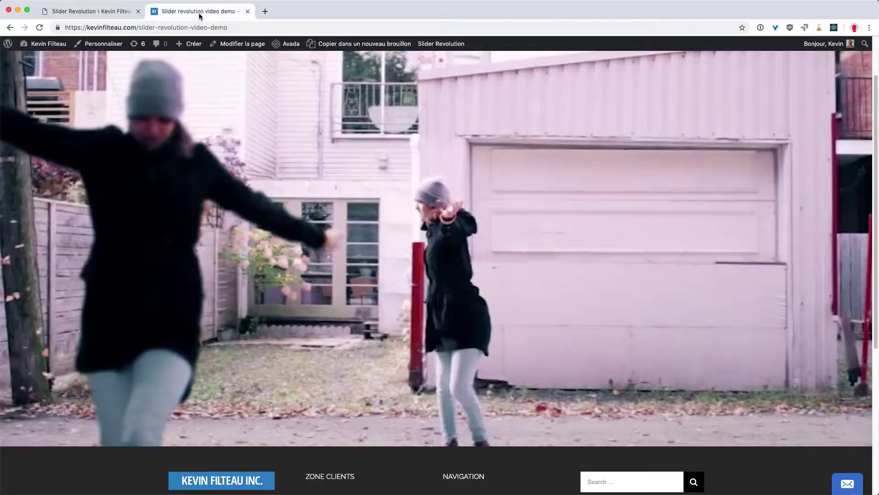
left_click(39, 28)
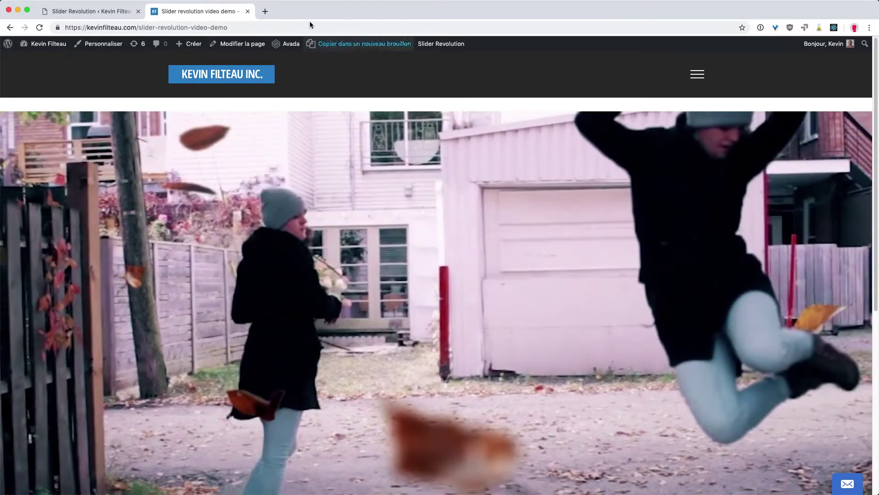
left_click(87, 11)
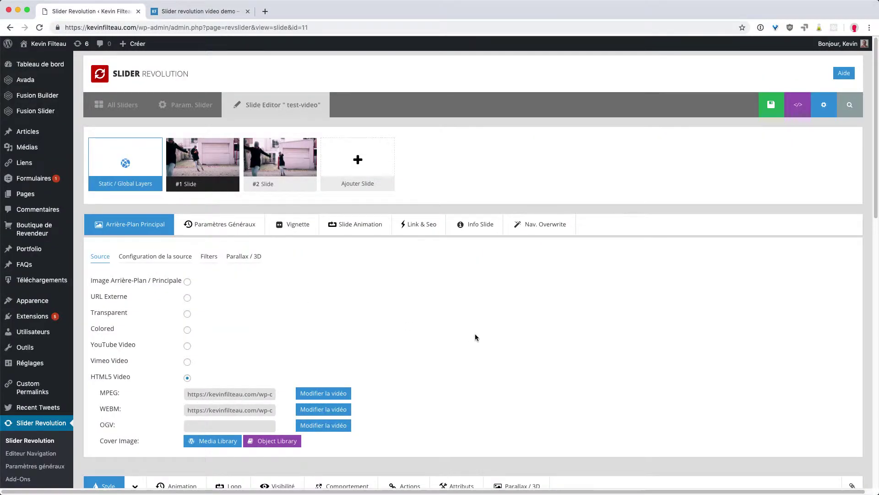
Shorten the first slide's timeline to 4 seconds, checking the length of the partie-1 MP4 in the video player
scroll(403, 343, "down", 10)
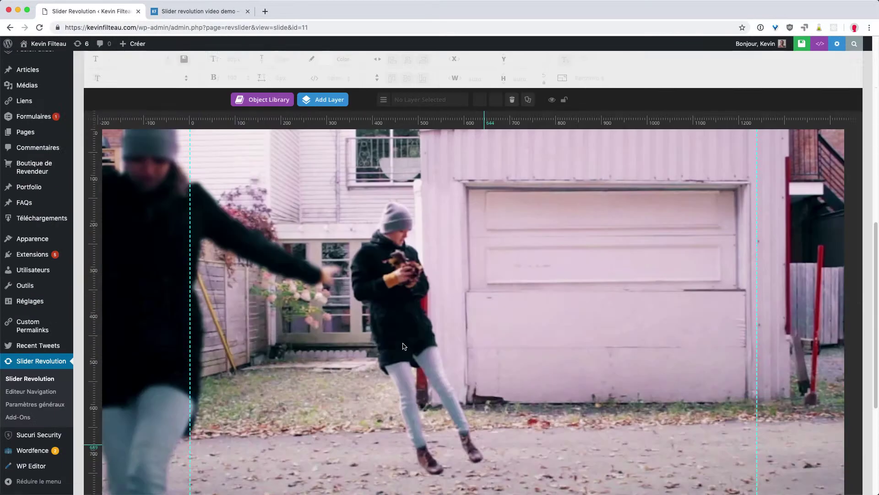
mouse_move(639, 346)
left_mouse_down()
mouse_move(394, 343)
mouse_move(415, 340)
left_mouse_up()
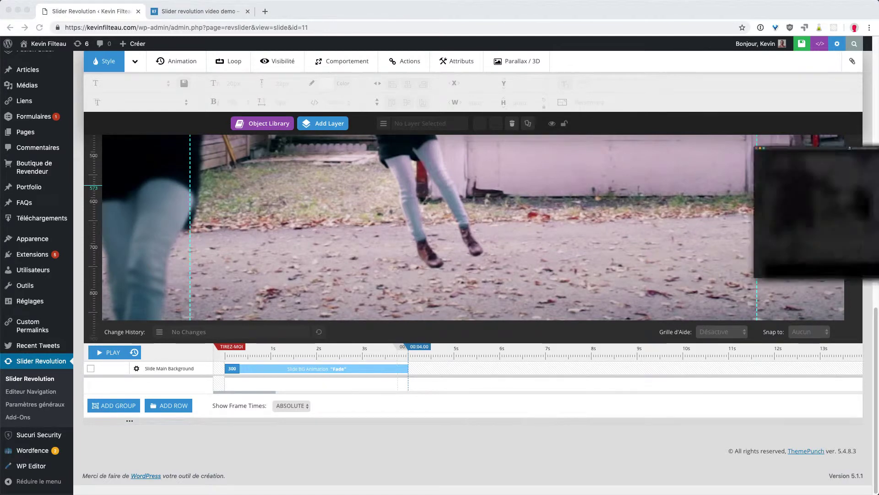
left_click_drag(878, 144, 502, 92)
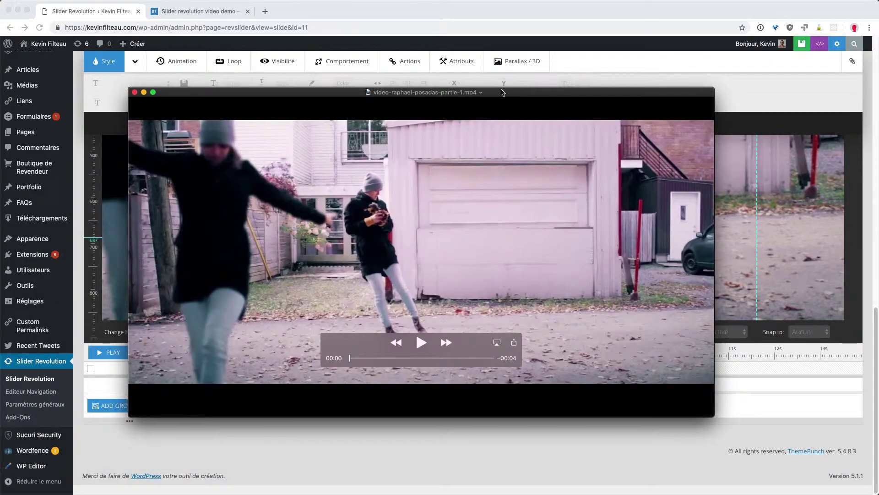
left_click(135, 92)
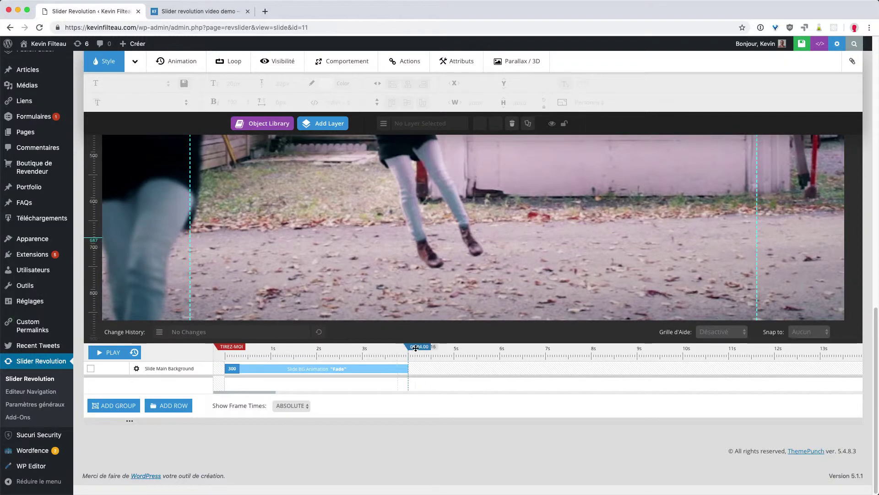
mouse_move(412, 347)
left_mouse_down()
mouse_move(400, 347)
mouse_move(421, 347)
left_mouse_up()
Add a text layer reading "Couche texte" to the first slide
scroll(211, 100, "up", 10)
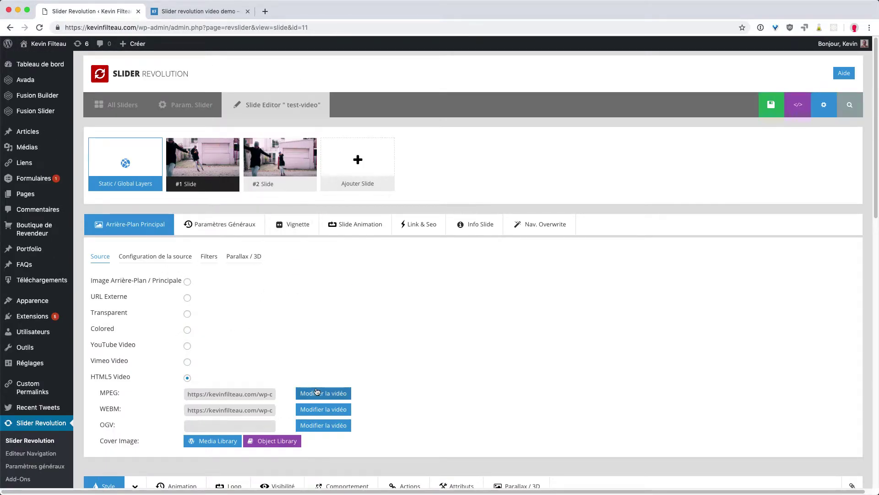
scroll(322, 334, "down", 5)
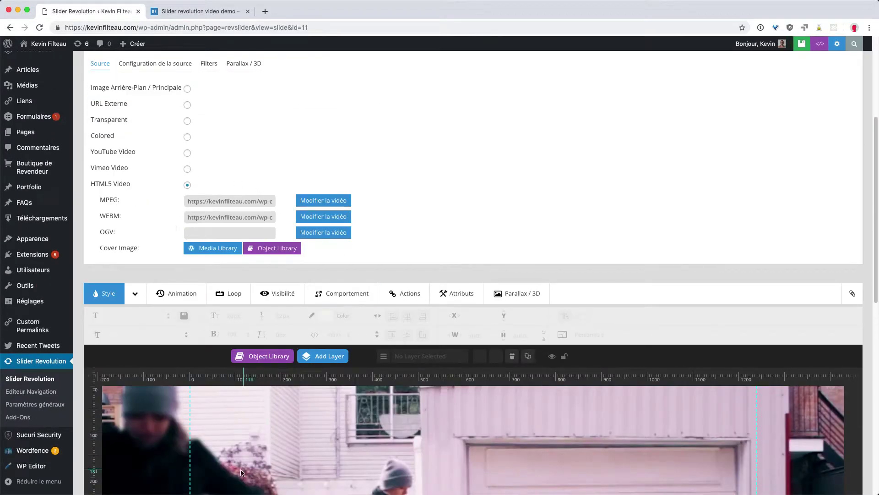
scroll(302, 412, "down", 3)
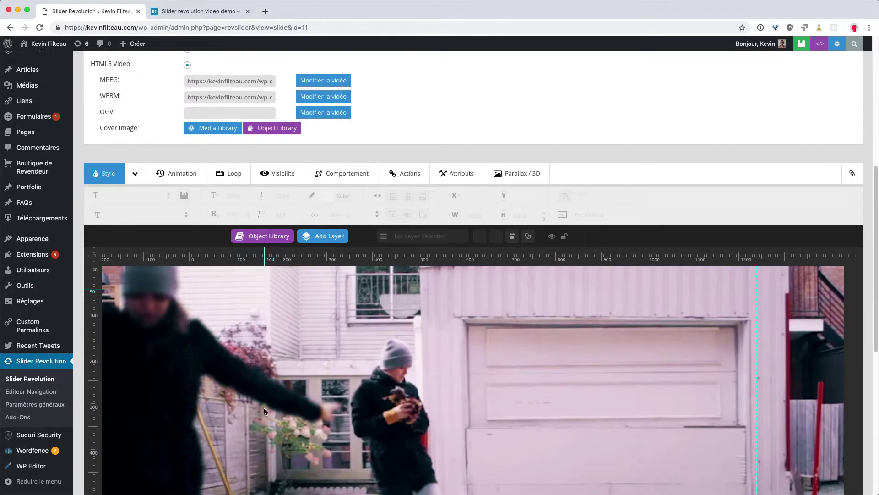
scroll(265, 408, "down", 3)
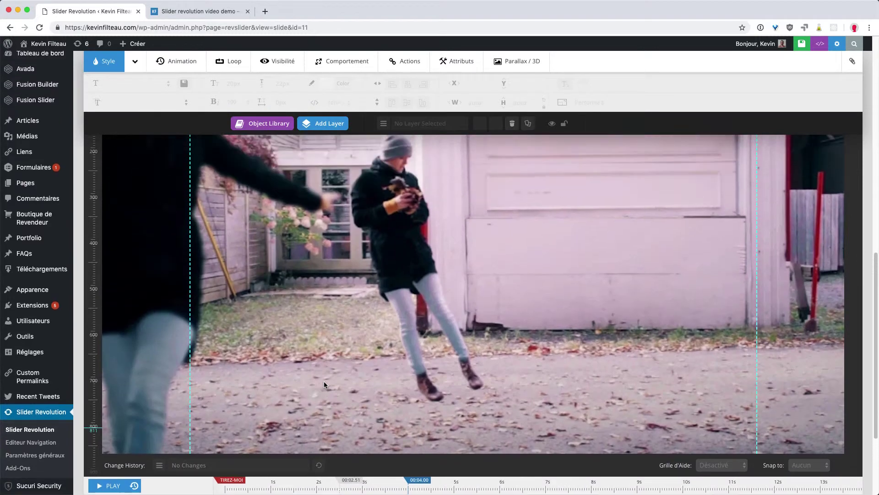
scroll(324, 382, "up", 1)
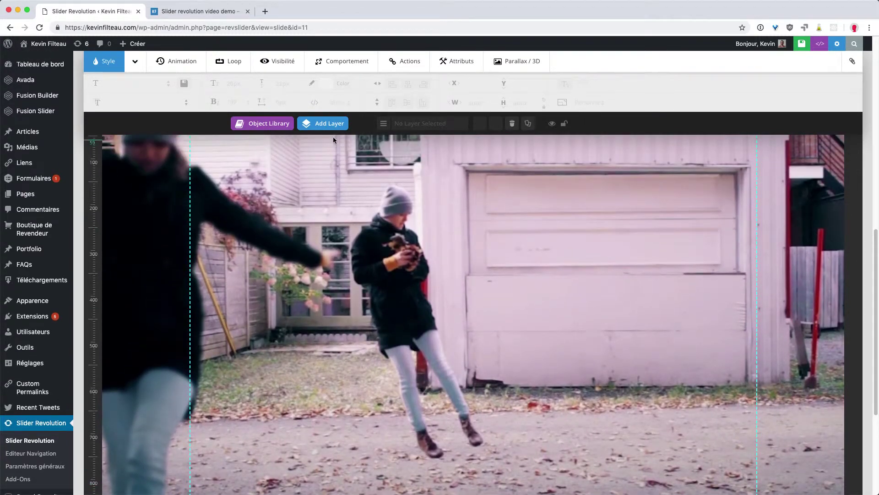
mouse_move(325, 124)
left_click(326, 147)
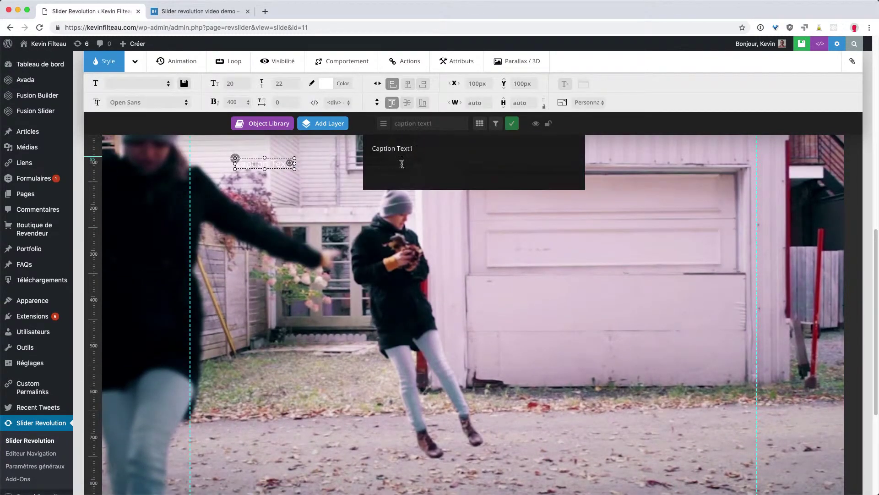
triple_click(431, 151)
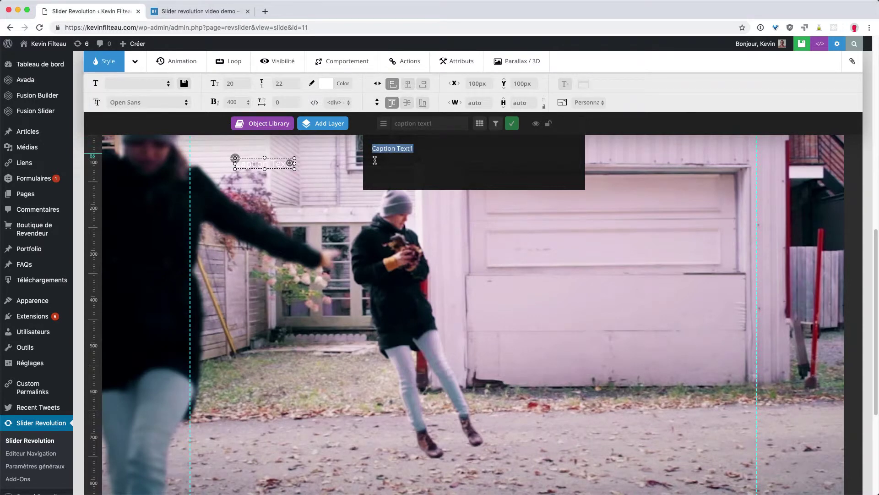
type("Couche test")
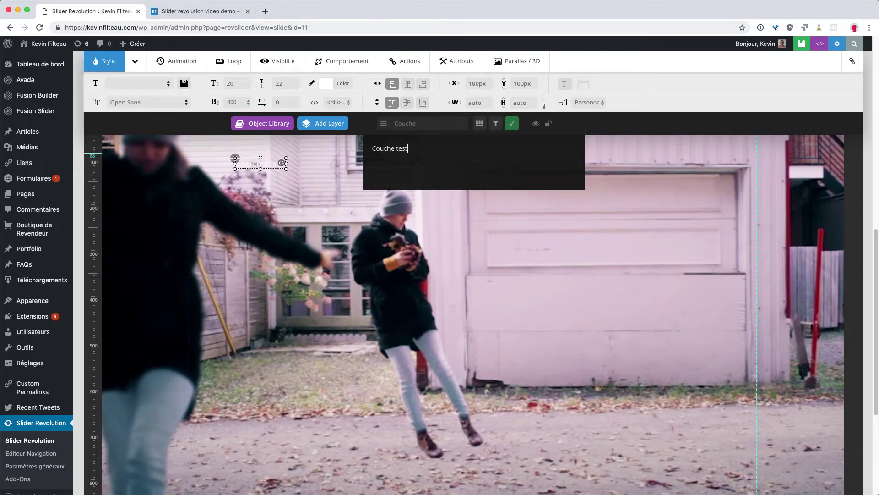
key("BackSpace")
key("BackSpace")
type("xte")
left_click(344, 143)
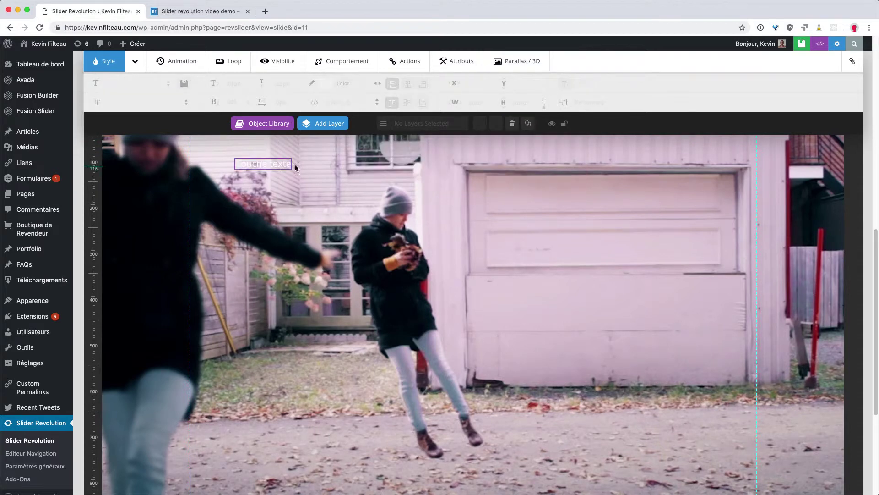
Set the "Couche texte" layer's font size to 40 px and its text color to black (#000000)
left_click(262, 161)
double_click(236, 84)
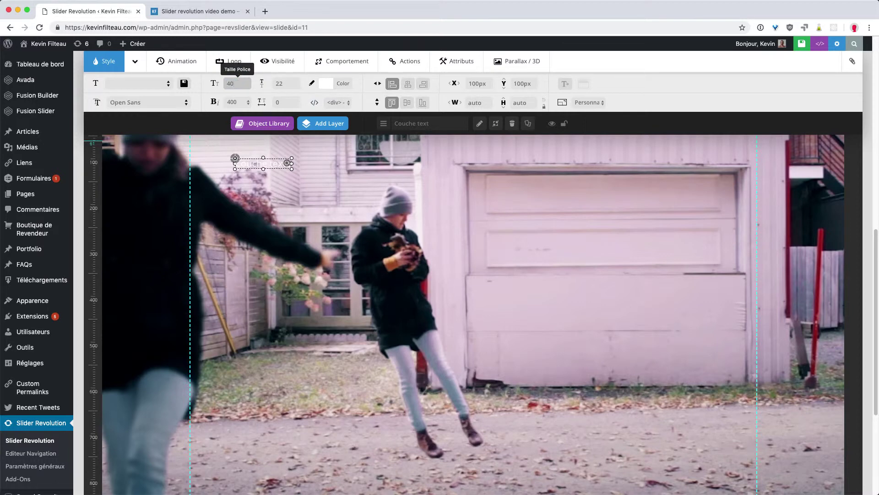
key("Return")
left_click(326, 83)
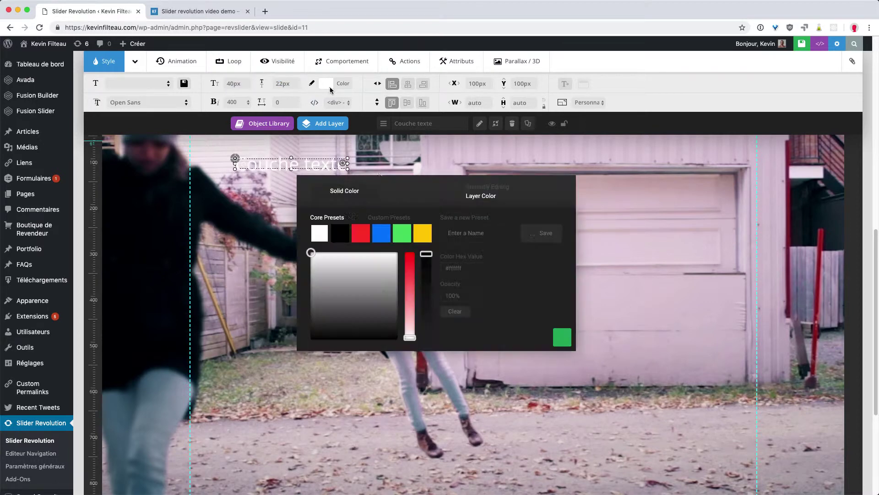
left_click(367, 238)
left_click(346, 234)
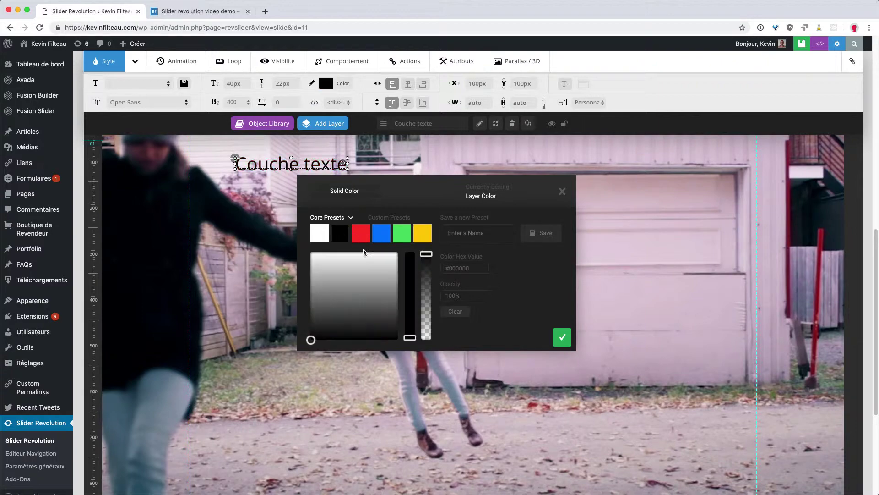
left_click(562, 338)
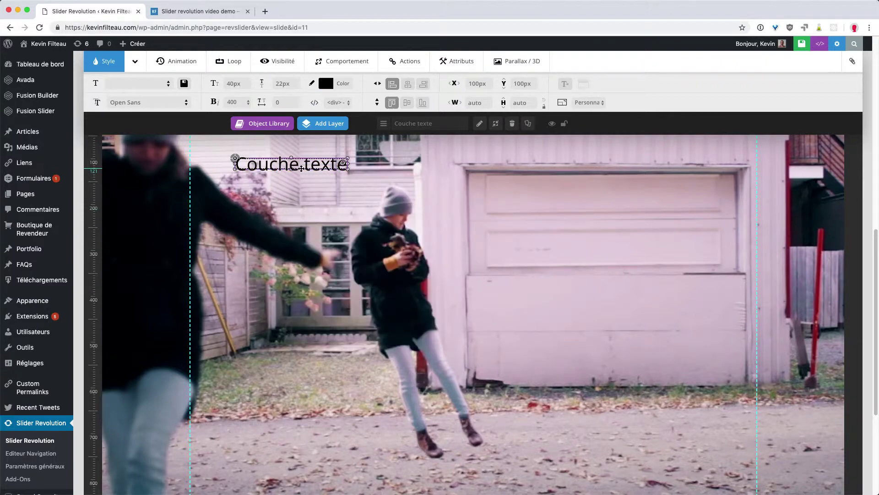
Move the text layer onto the garage door at about X 639 px, Y 292 px, and delay its timeline start to about 2350 ms
left_click_drag(302, 169, 548, 256)
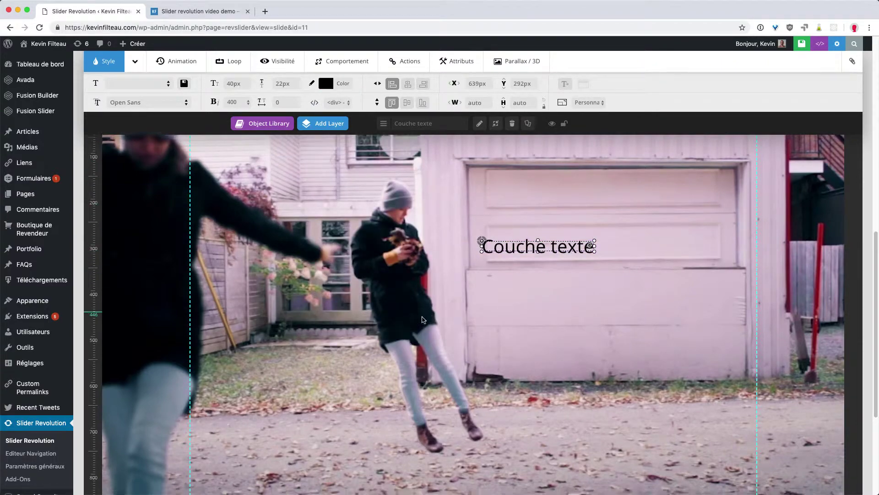
scroll(422, 319, "down", 3)
left_click_drag(232, 382, 340, 386)
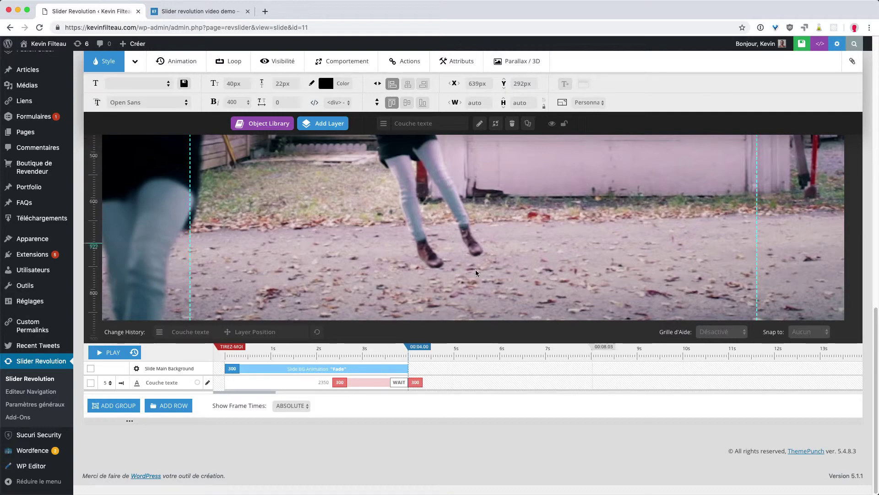
Save the slide, check the text layer's timing on the reloaded slider-revolution-video-demo page, and return to the slide editor
scroll(476, 273, "up", 5)
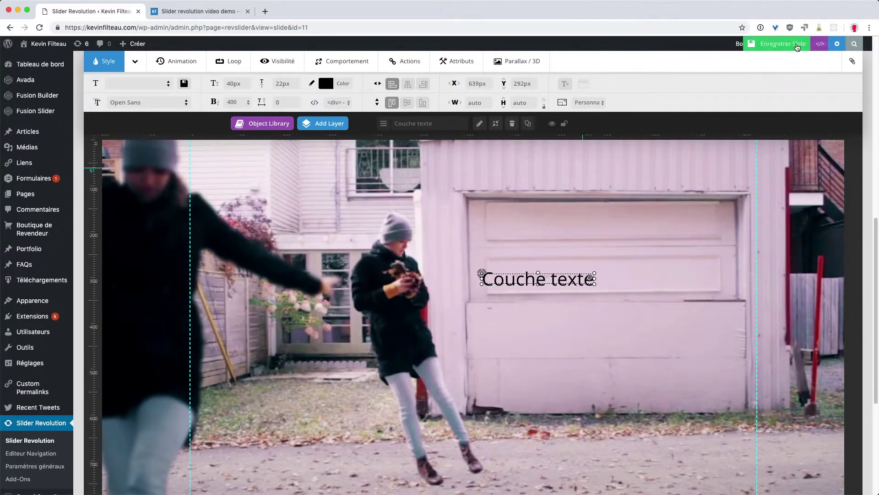
left_click(773, 45)
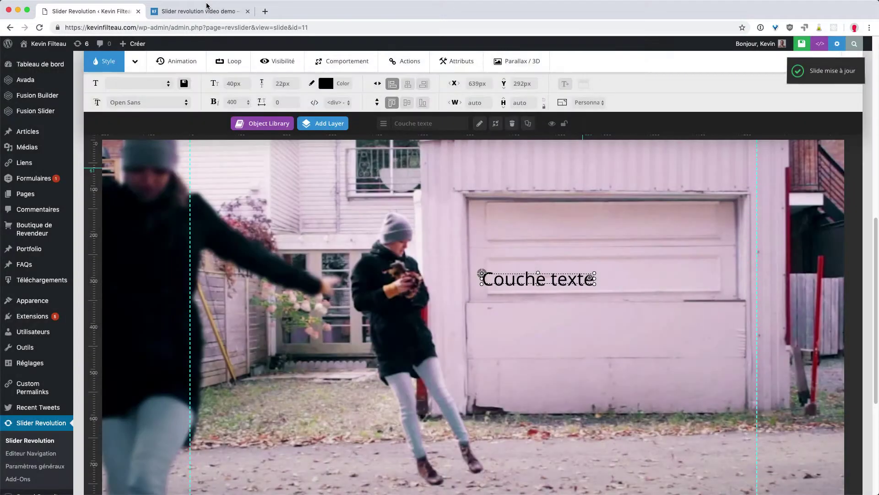
left_click(204, 10)
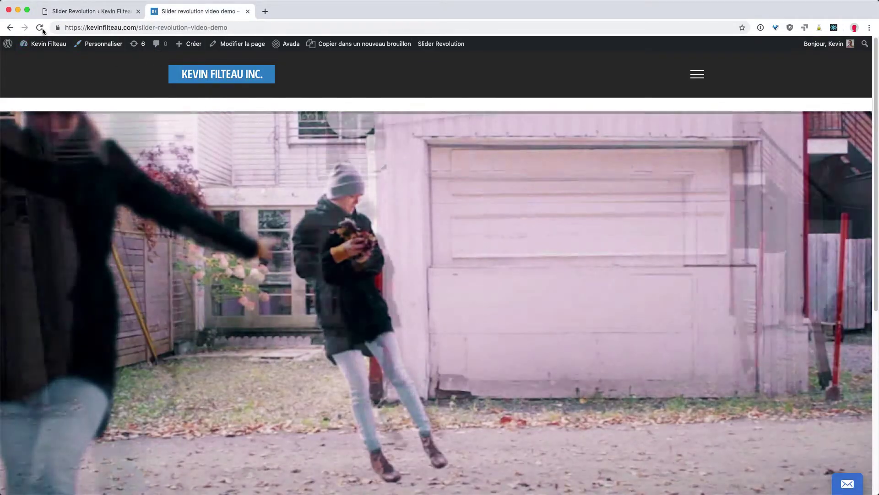
key("super+r")
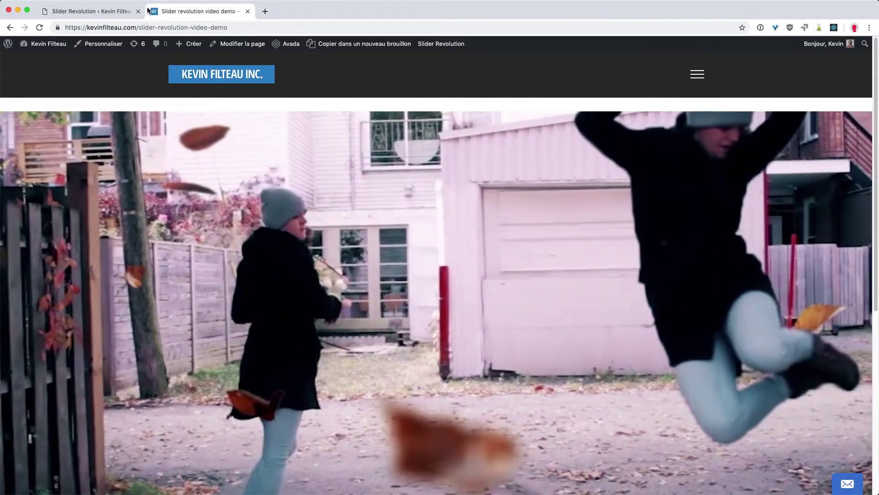
left_click(104, 14)
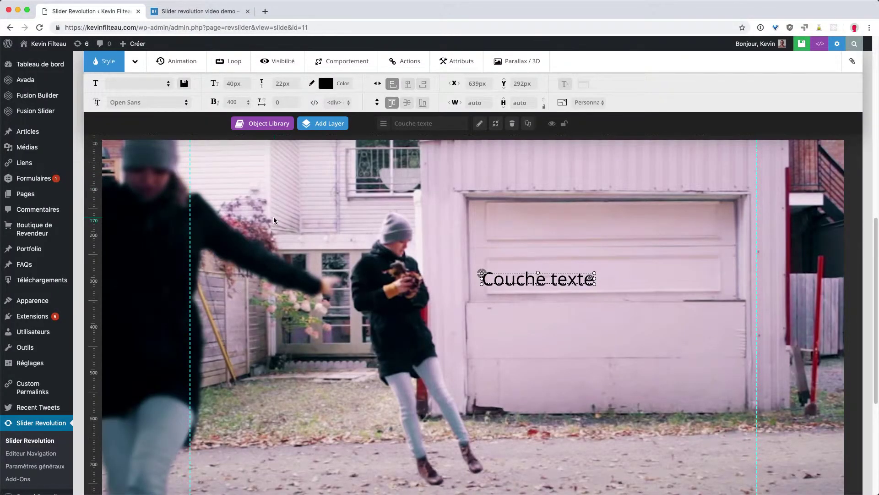
Examine the first slide's background video source configuration and compare it with the layer timeline
scroll(276, 220, "up", 3)
scroll(276, 220, "up", 5)
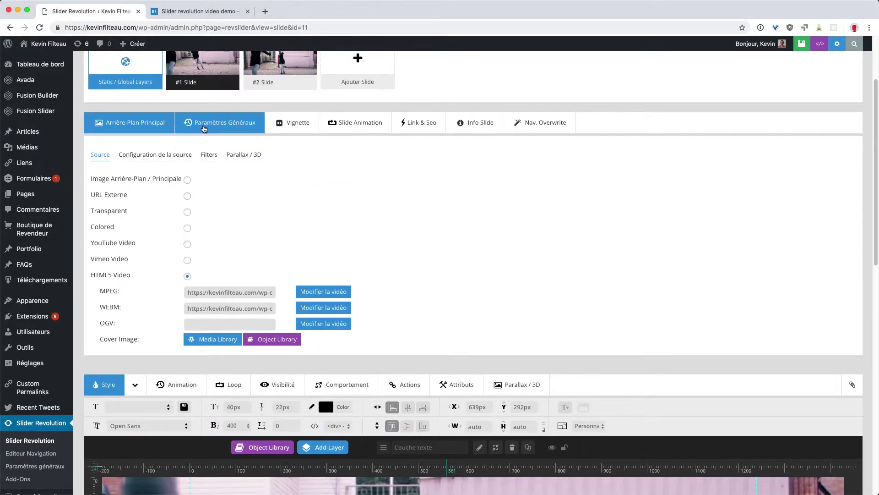
left_click(165, 156)
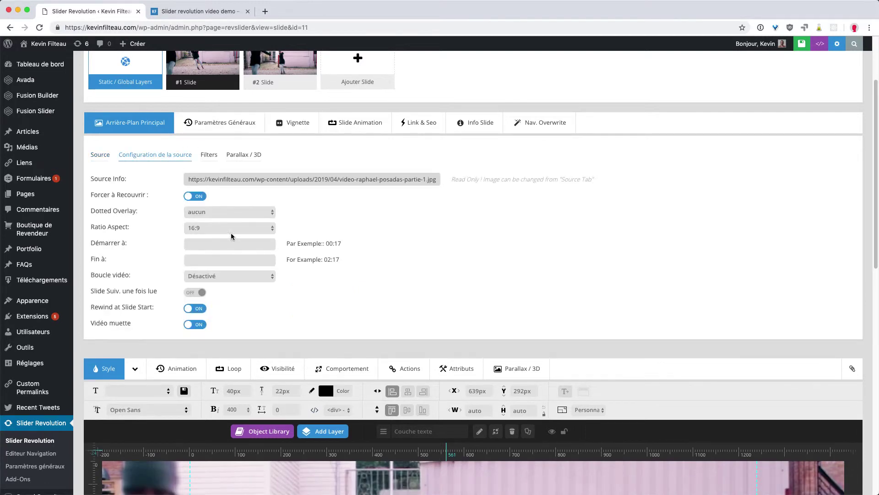
scroll(231, 256, "down", 2)
scroll(232, 287, "down", 5)
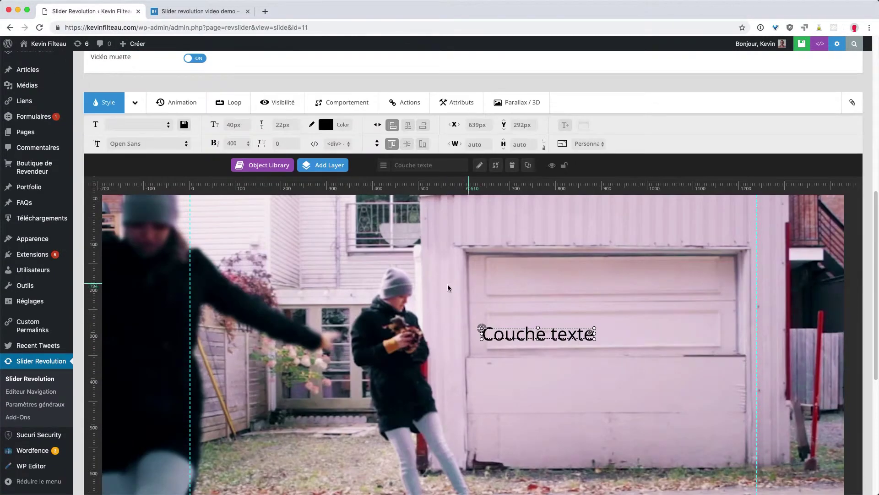
scroll(239, 195, "up", 4)
scroll(239, 195, "down", 10)
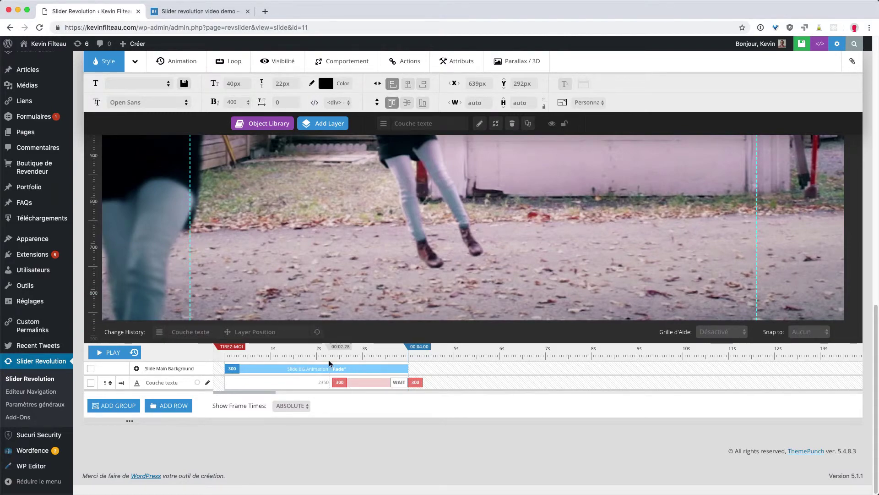
scroll(329, 363, "up", 9)
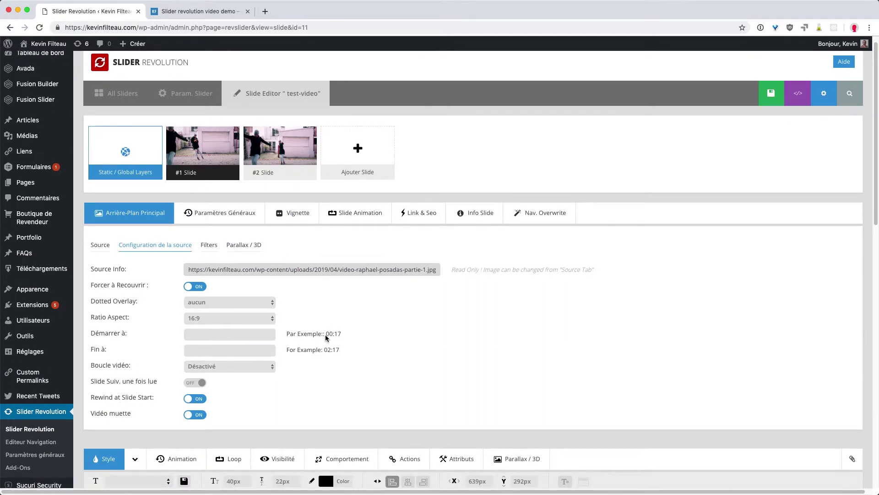
Delete the second slide from the test-video slider and return to the first slide
left_click(298, 158)
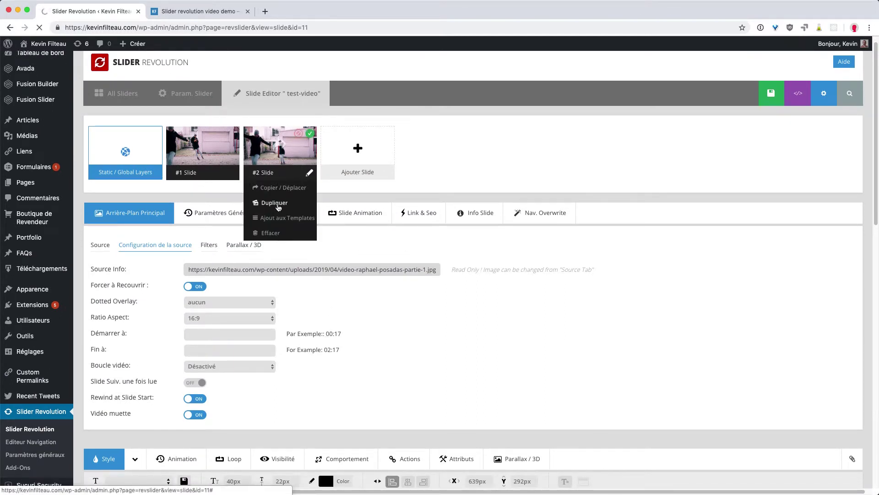
left_click(276, 234)
key("Return")
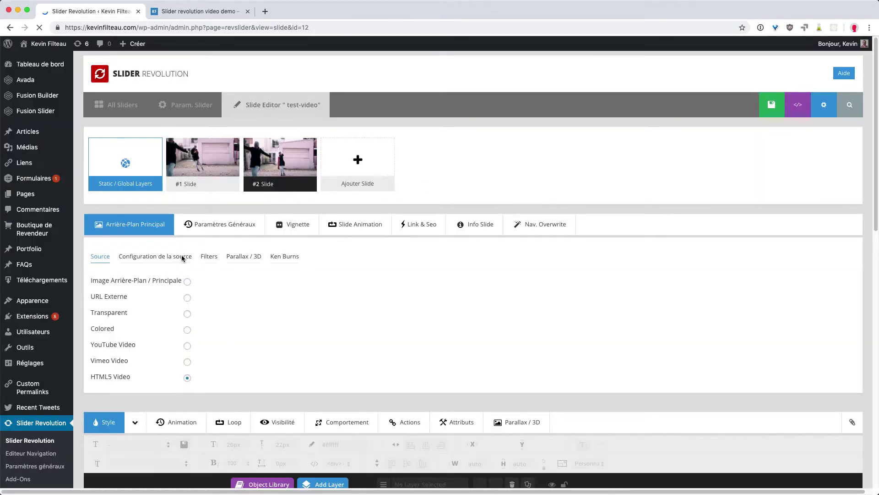
mouse_move(202, 162)
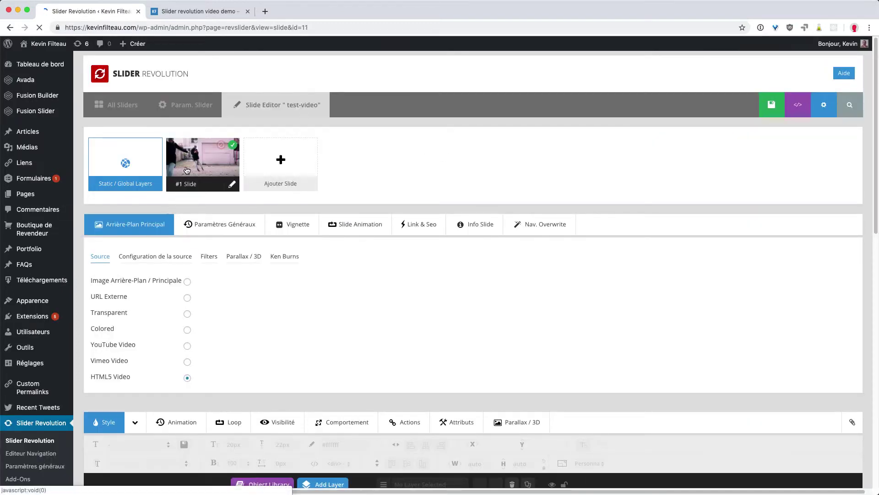
Set the first slide's background video loop to "En Boucle, le Slide ne s'arrête pas" in its source configuration
left_click(172, 258)
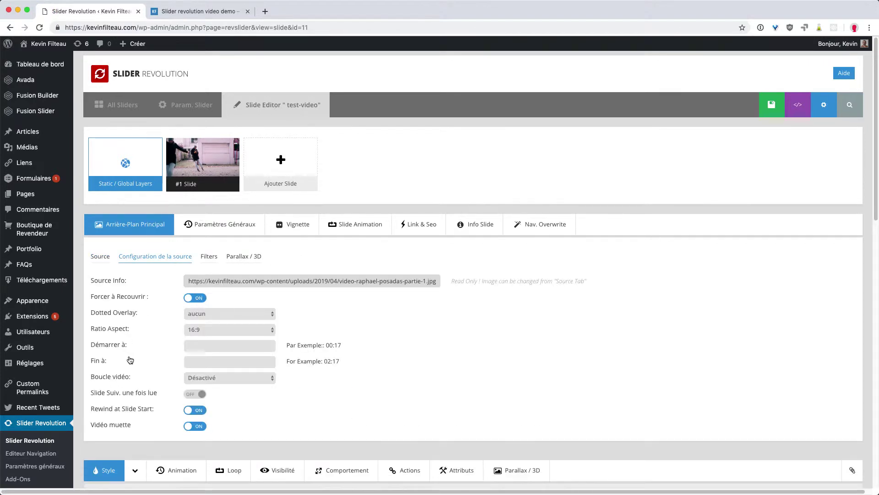
left_click(201, 378)
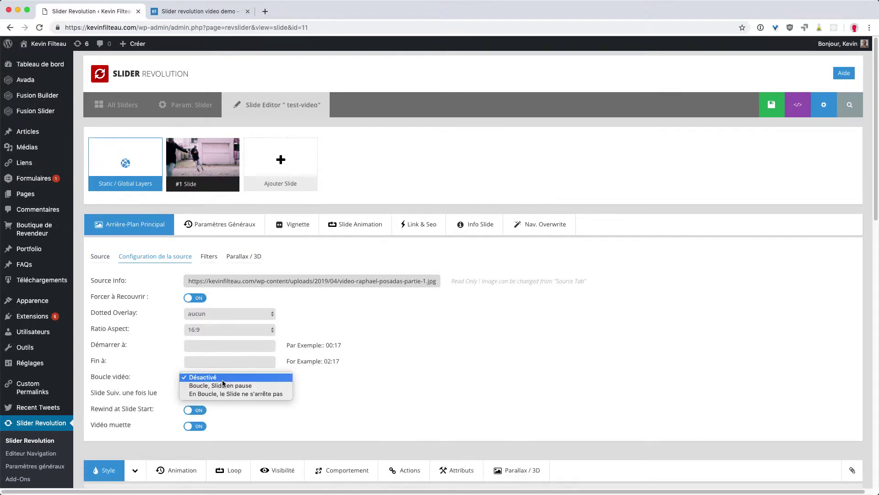
left_click(285, 394)
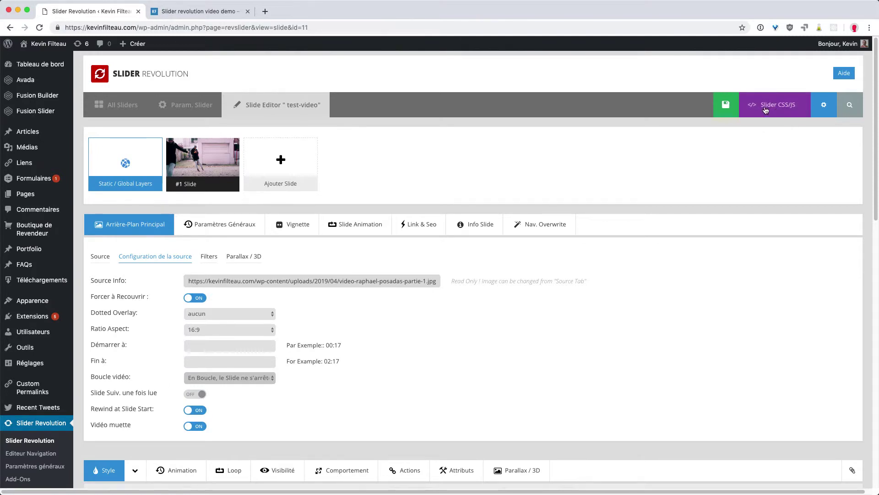
Save the slide and reload the slider-revolution-video-demo page to check the looping background video
left_click(728, 111)
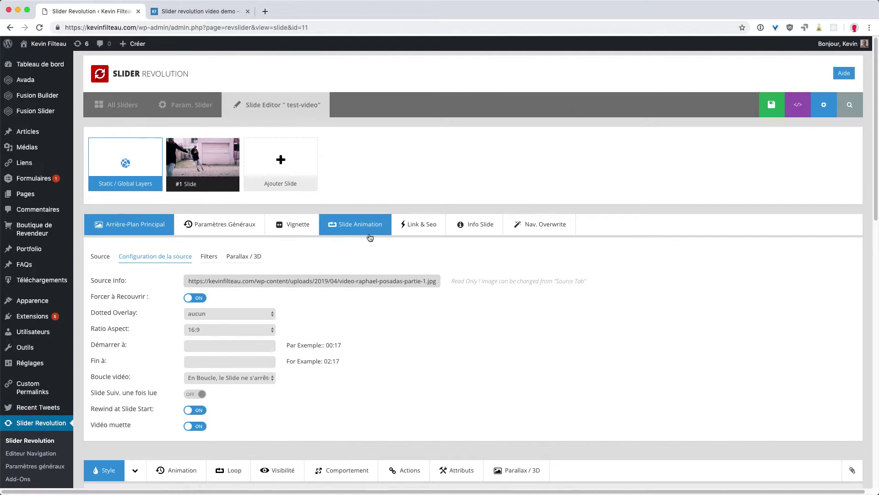
left_click(213, 13)
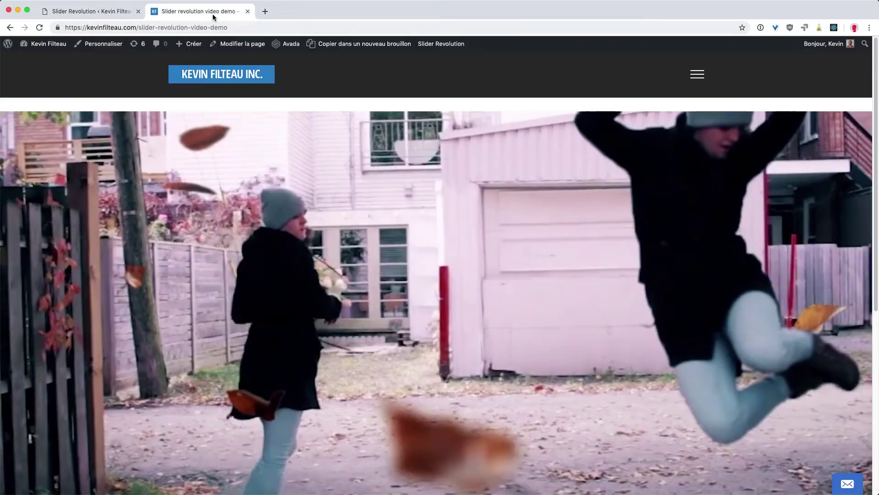
key("super+r")
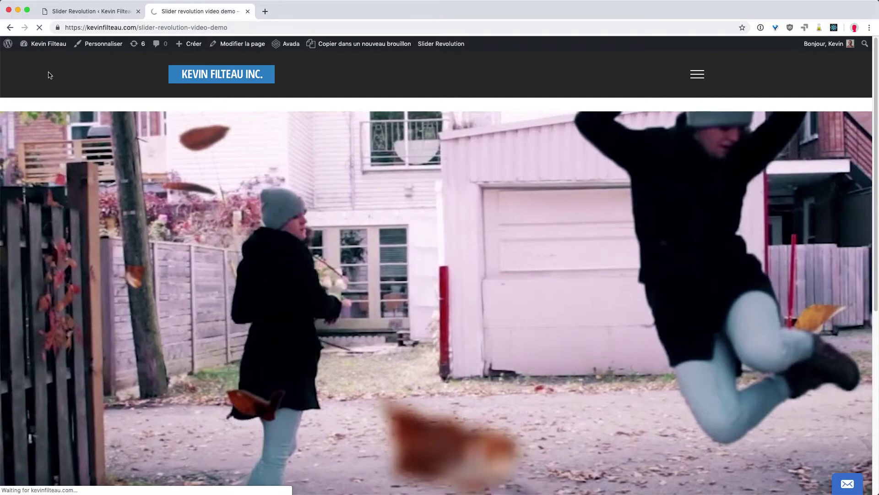